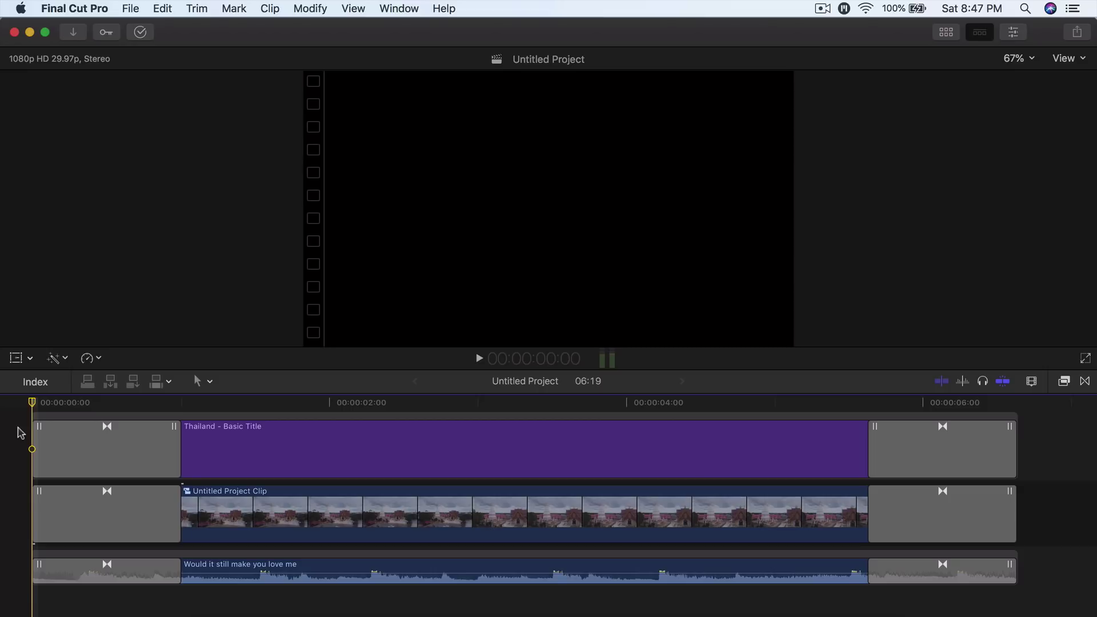
Play back the Thailand edit to watch the title over the uni.VHS temple footage
{"action": "key", "text": "space"}
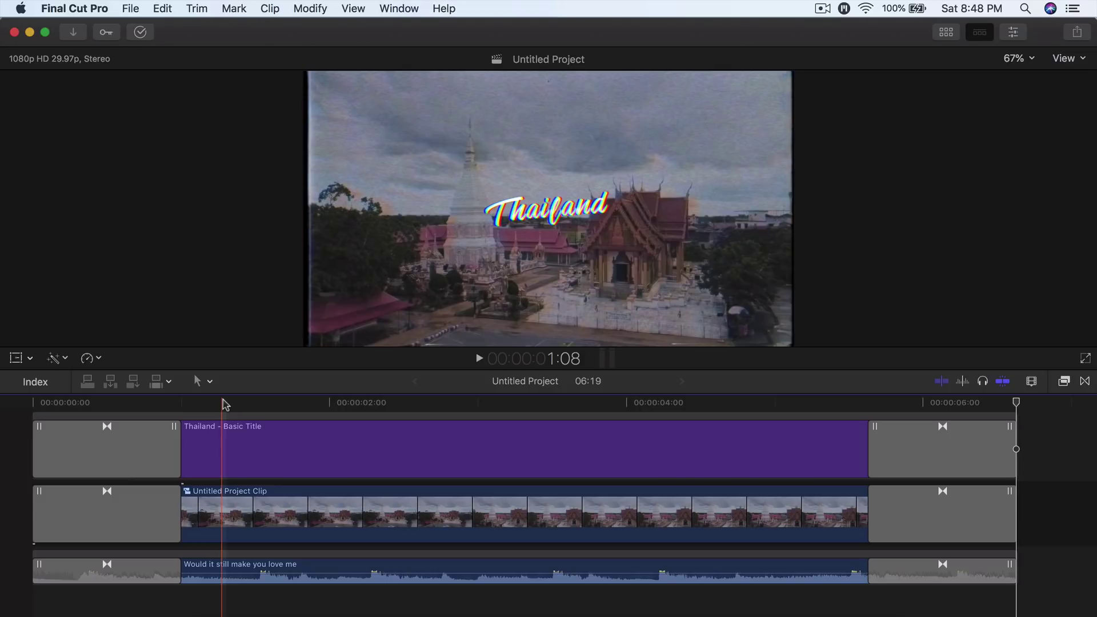
Switch to Chrome and browse the YouTube 'vhs sad edits' results, previewing video thumbnails
{"action": "key", "text": "super+Tab"}
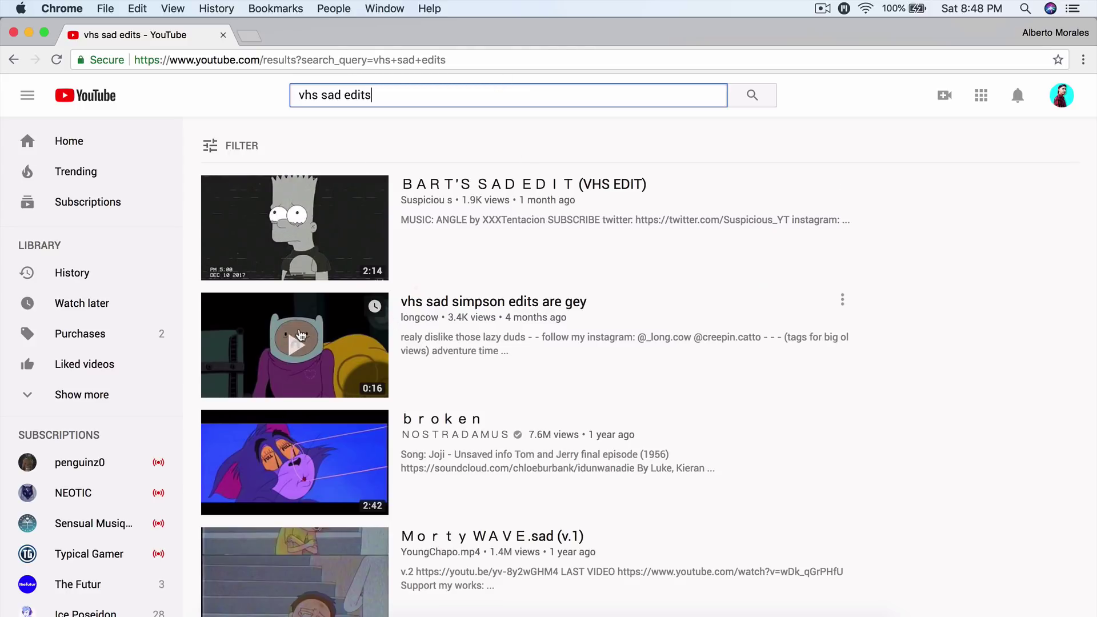
{"action": "scroll", "coordinate": [332, 349], "scroll_direction": "down", "scroll_amount": 2}
{"action": "scroll", "coordinate": [337, 352], "scroll_direction": "down", "scroll_amount": 3}
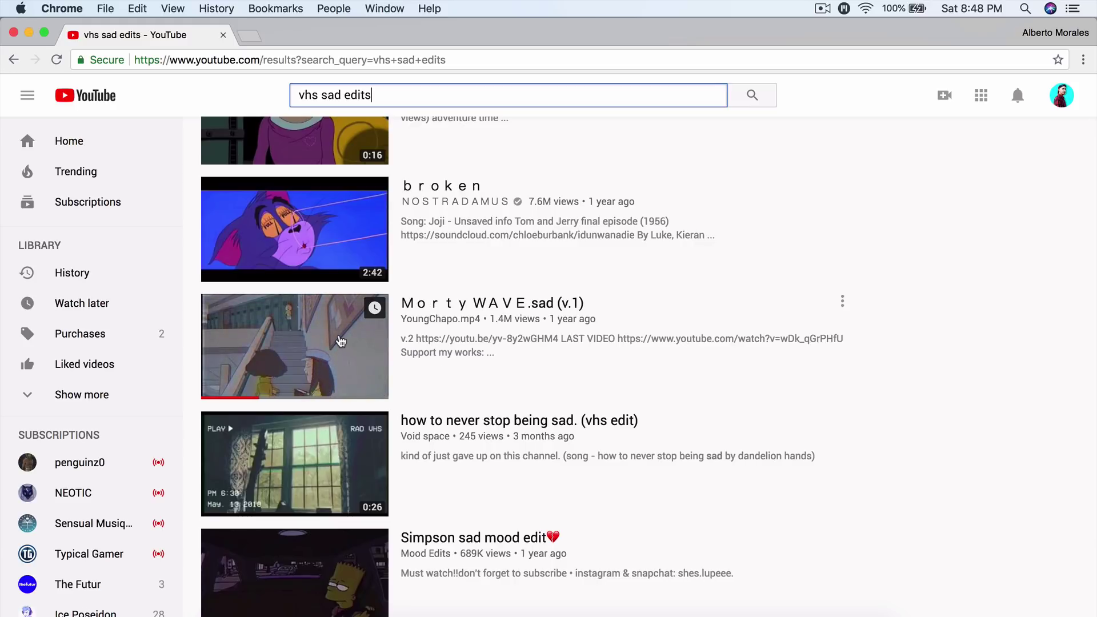
{"action": "scroll", "coordinate": [342, 342], "scroll_direction": "down", "scroll_amount": 9}
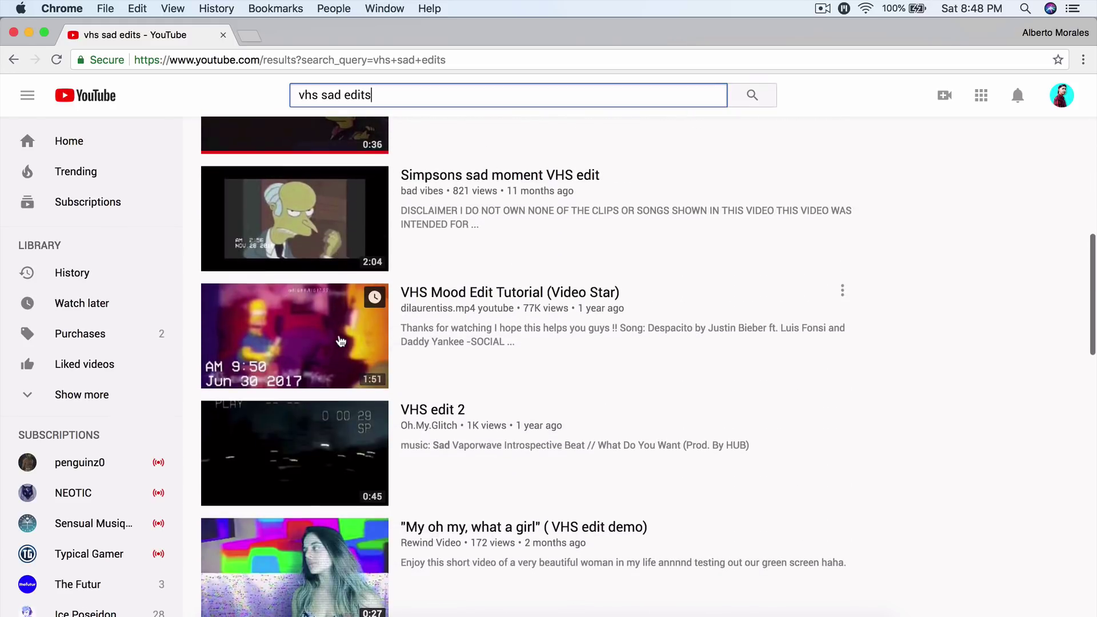
{"action": "scroll", "coordinate": [341, 341], "scroll_direction": "down", "scroll_amount": 7}
{"action": "scroll", "coordinate": [341, 341], "scroll_direction": "up", "scroll_amount": 15}
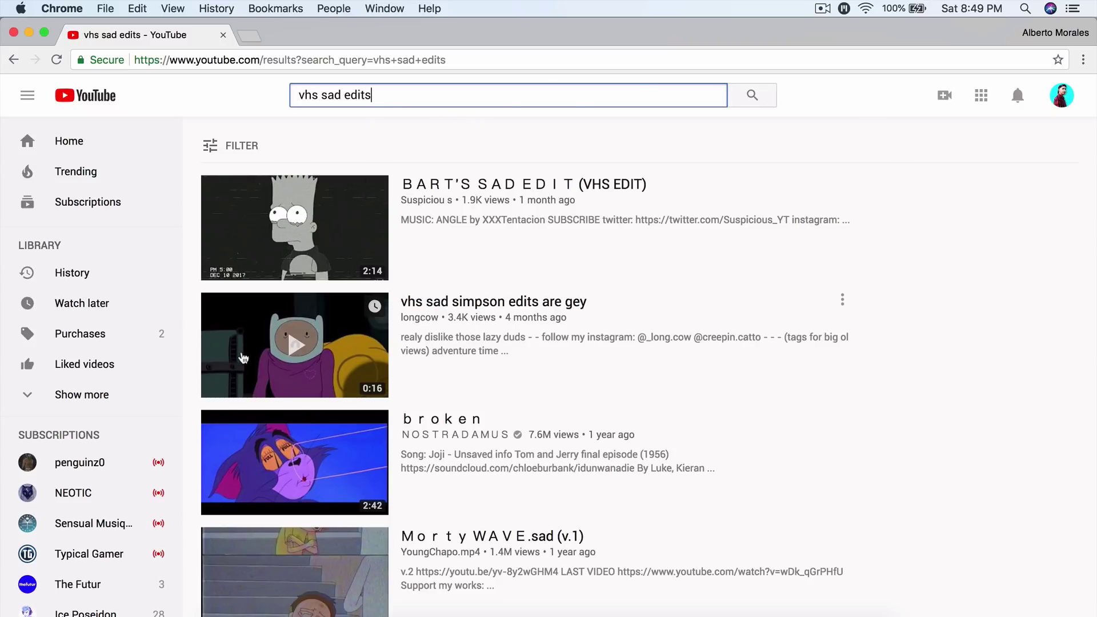
{"action": "mouse_move", "coordinate": [262, 454]}
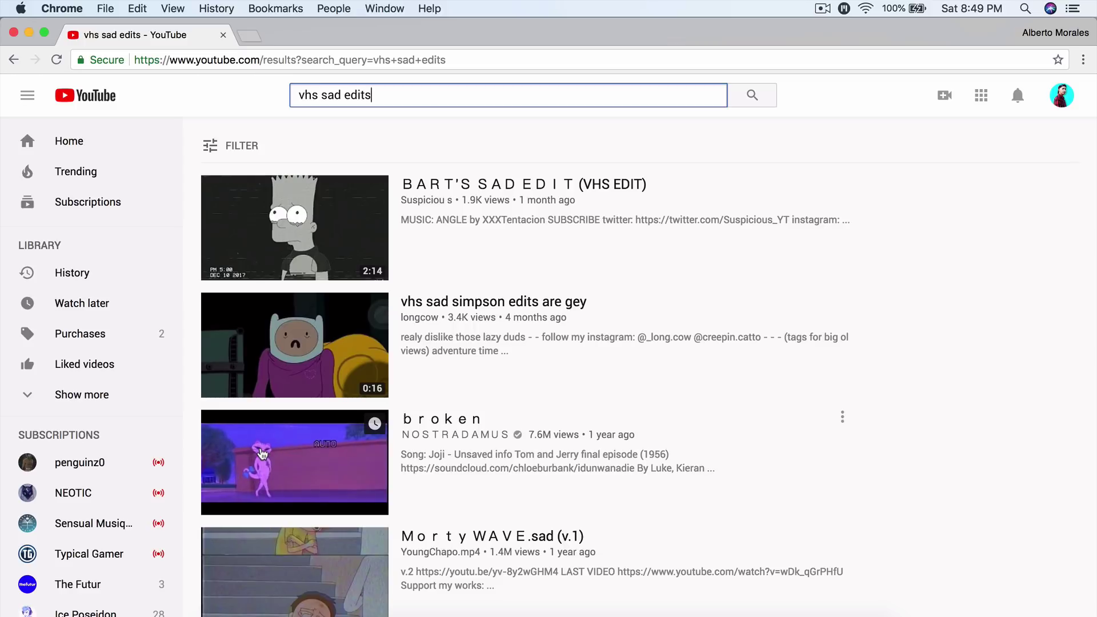
{"action": "mouse_move", "coordinate": [288, 581]}
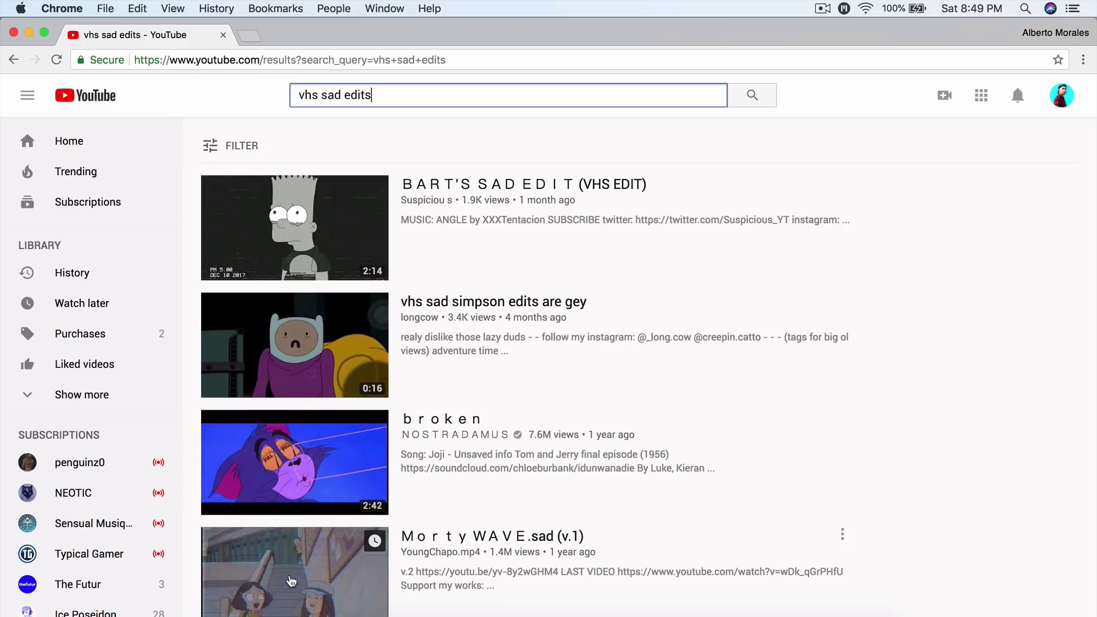
{"action": "scroll", "coordinate": [287, 581], "scroll_direction": "down", "scroll_amount": 3}
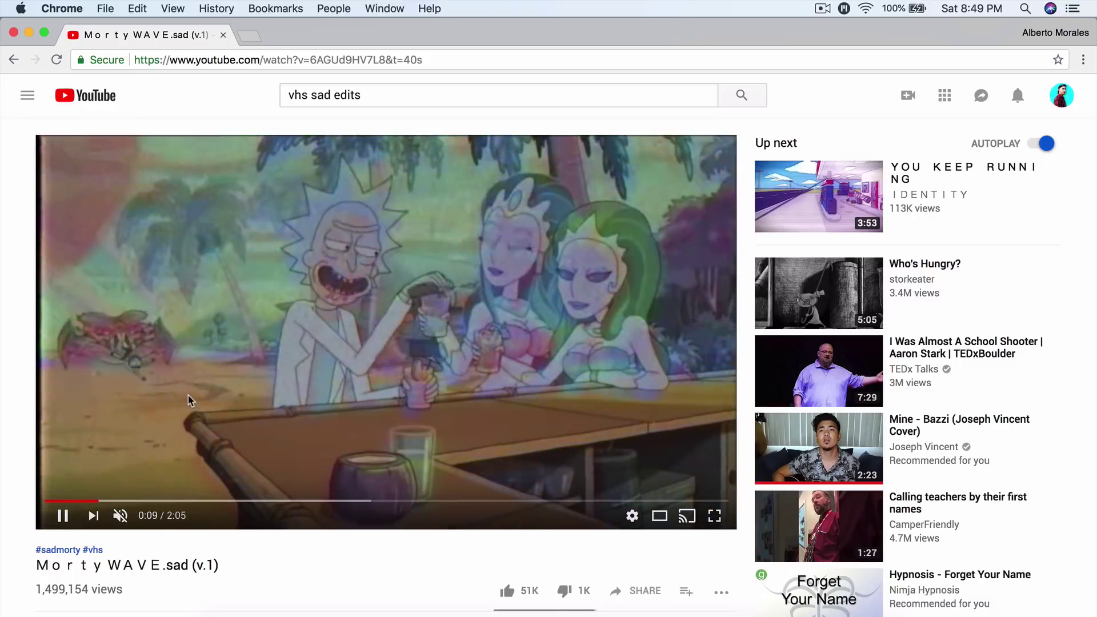
Expand the Morty WAVE.sad video's description and pause the reference video
{"action": "scroll", "coordinate": [189, 401], "scroll_direction": "down", "scroll_amount": 4}
{"action": "left_click", "coordinate": [117, 541]}
{"action": "scroll", "coordinate": [276, 542], "scroll_direction": "down", "scroll_amount": 3}
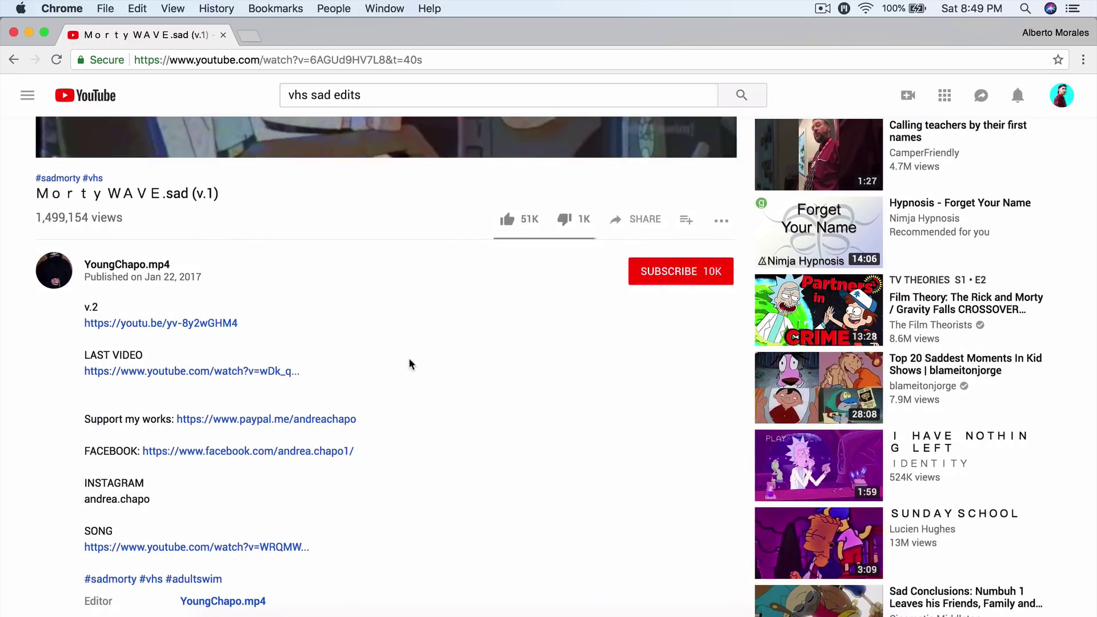
{"action": "scroll", "coordinate": [410, 362], "scroll_direction": "up", "scroll_amount": 7}
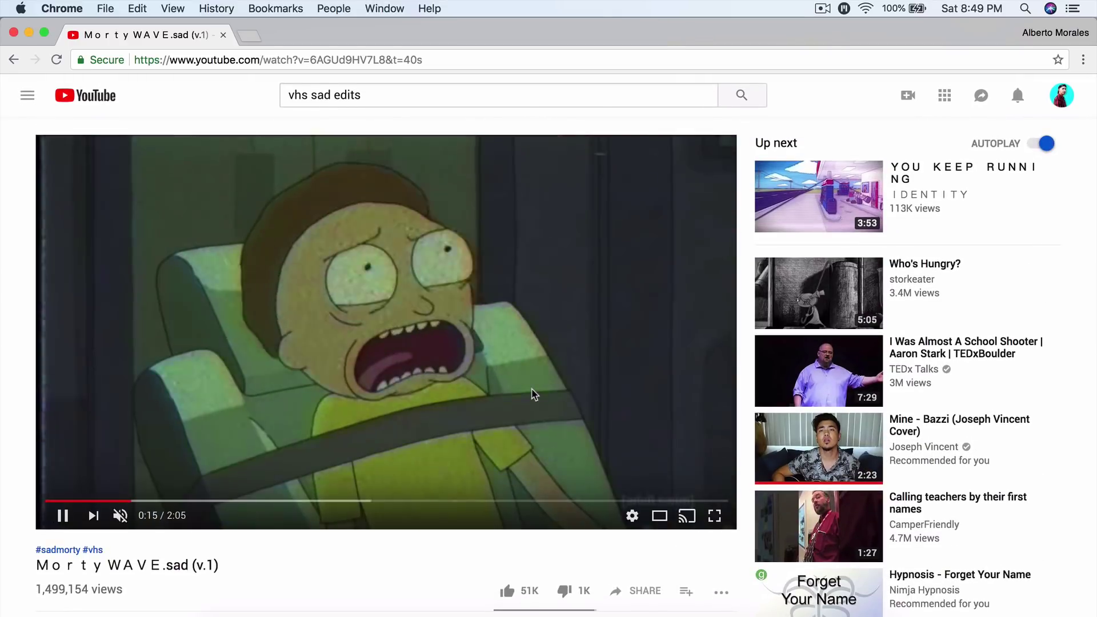
{"action": "left_click", "coordinate": [627, 292]}
Go back to the results and pause the Lucid Dreams VHS edit at 0:45
{"action": "left_click", "coordinate": [17, 58]}
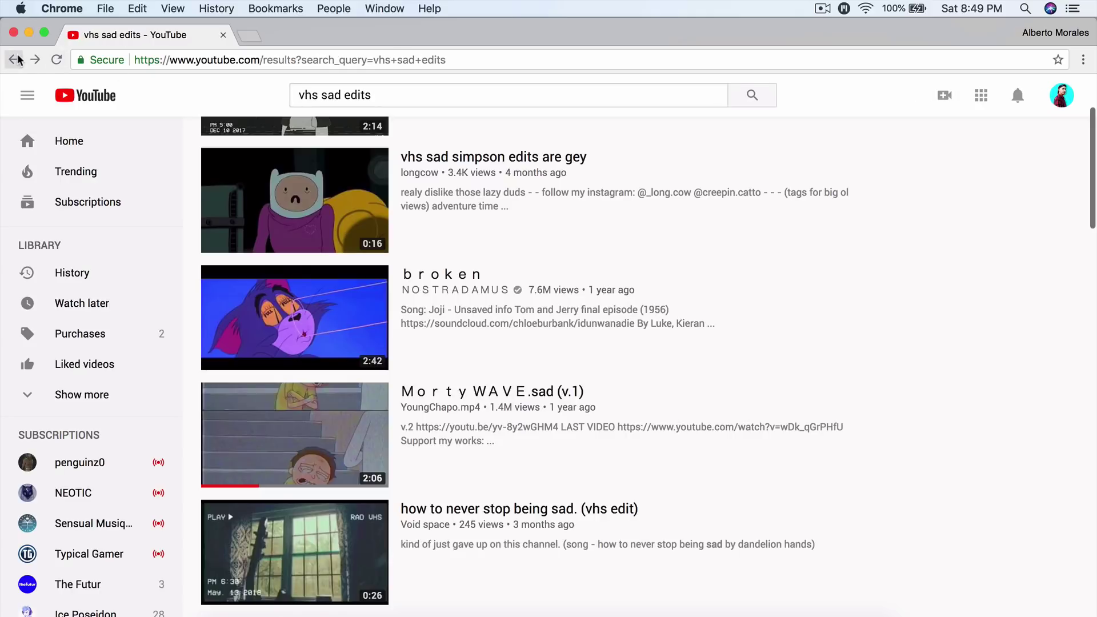
{"action": "scroll", "coordinate": [629, 329], "scroll_direction": "up", "scroll_amount": 1}
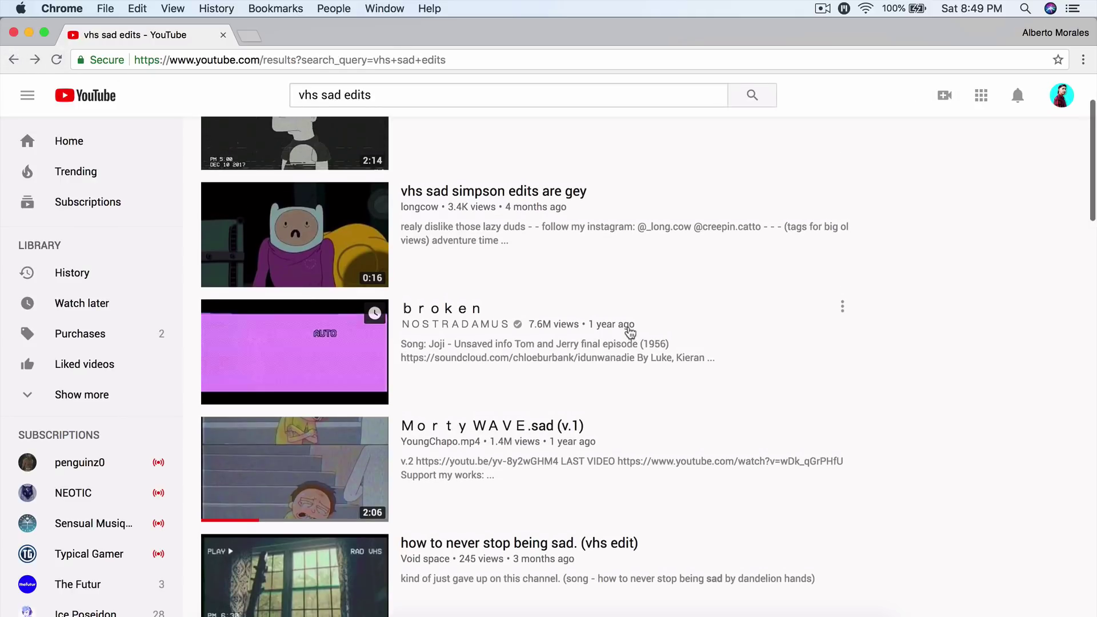
{"action": "scroll", "coordinate": [387, 351], "scroll_direction": "down", "scroll_amount": 1}
{"action": "scroll", "coordinate": [388, 351], "scroll_direction": "up", "scroll_amount": 2}
{"action": "scroll", "coordinate": [389, 351], "scroll_direction": "up", "scroll_amount": 3}
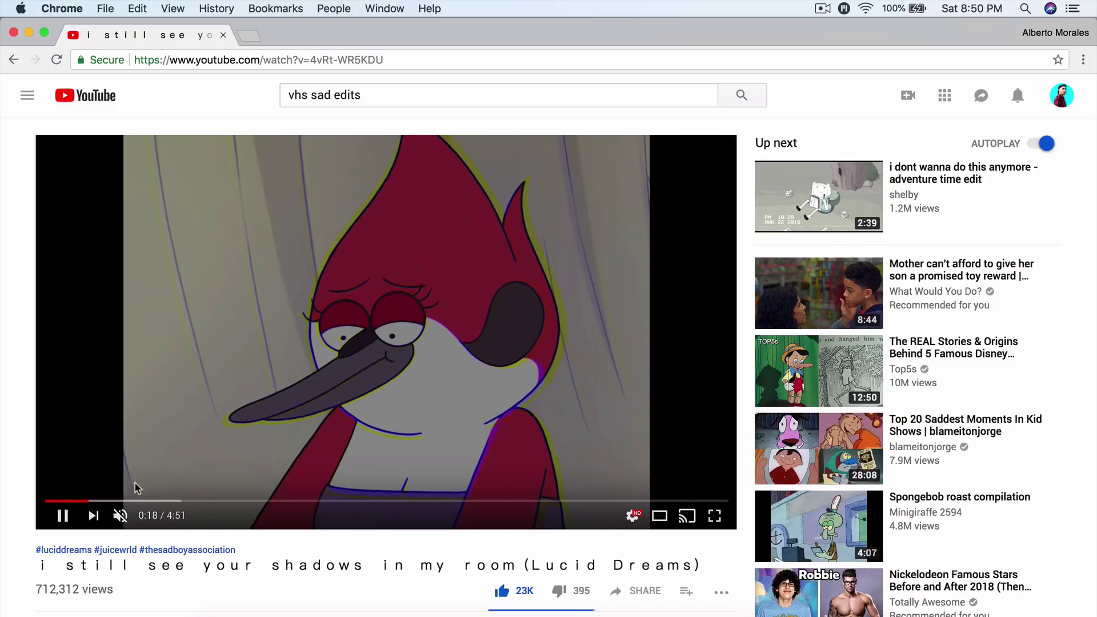
{"action": "left_click", "coordinate": [150, 501]}
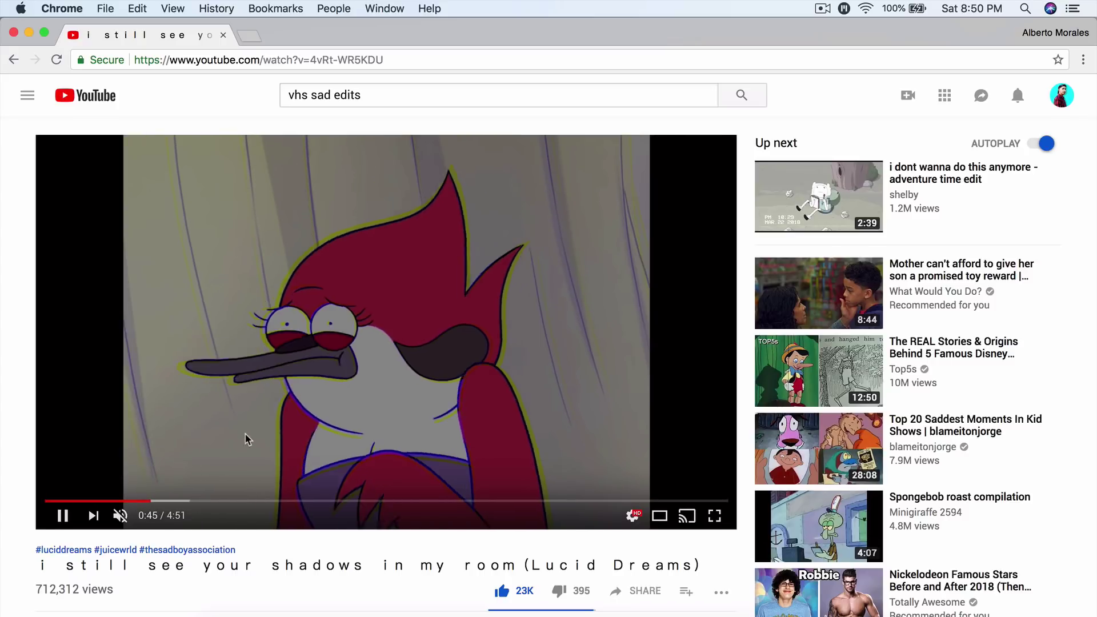
{"action": "left_click", "coordinate": [298, 441]}
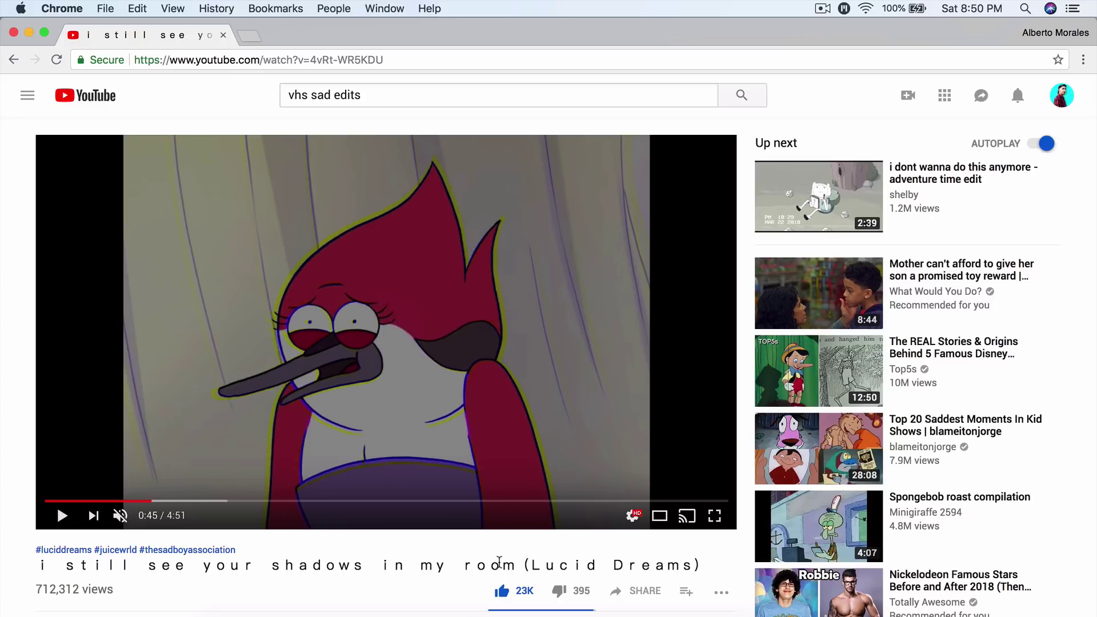
Select the temple clip in Final Cut Pro, then enter 'red giant universe' in Chrome's address bar
{"action": "left_click", "coordinate": [538, 609]}
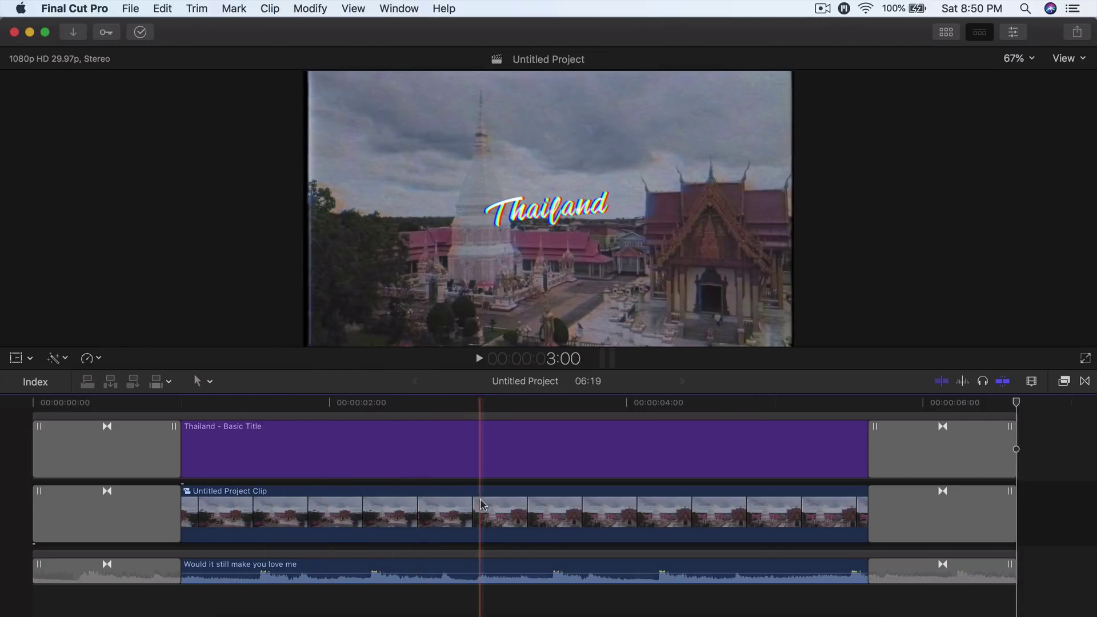
{"action": "left_click", "coordinate": [470, 514]}
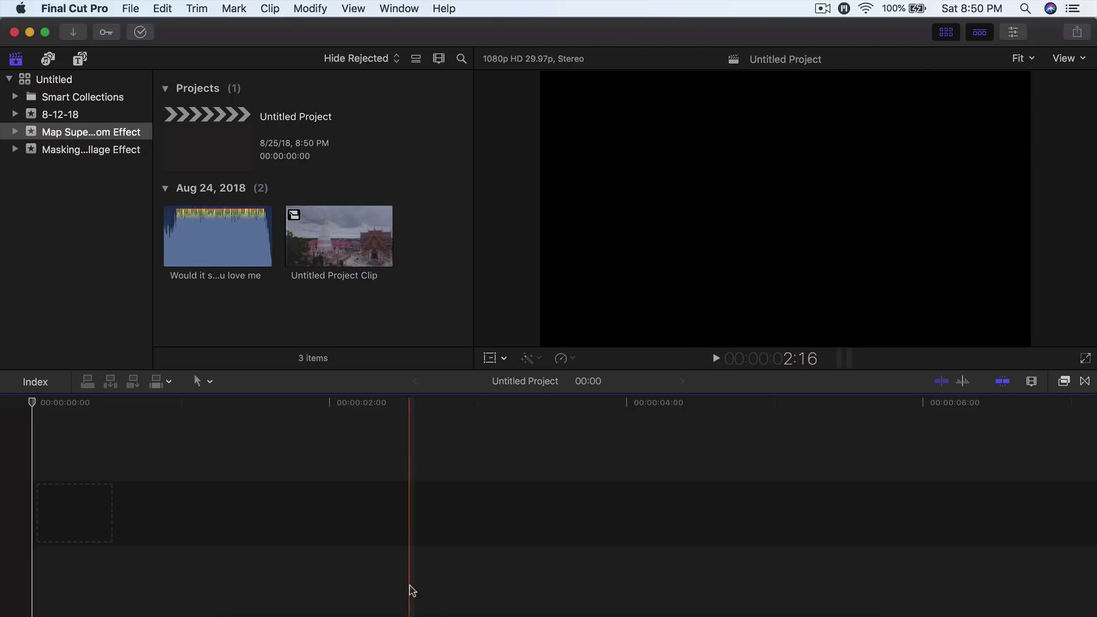
{"action": "key", "text": "super+Tab"}
{"action": "key", "text": "super+l"}
{"action": "type", "text": "red giant"}
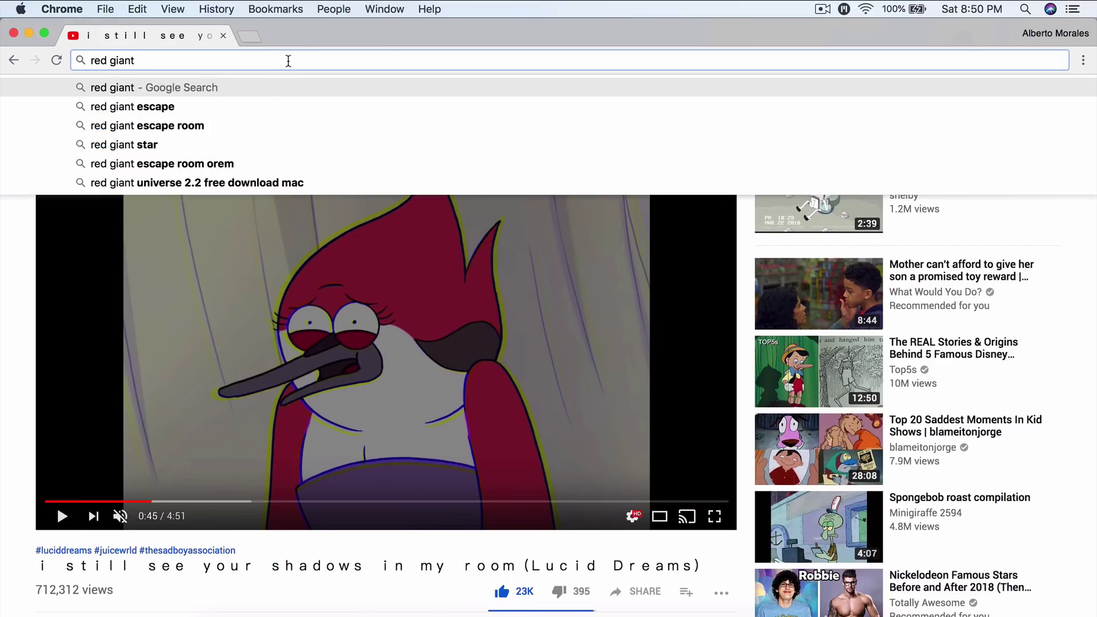
{"action": "type", "text": " universe"}
Search Google for 'red giant universe' and open the Buy Red Giant Universe result
{"action": "key", "text": "Return"}
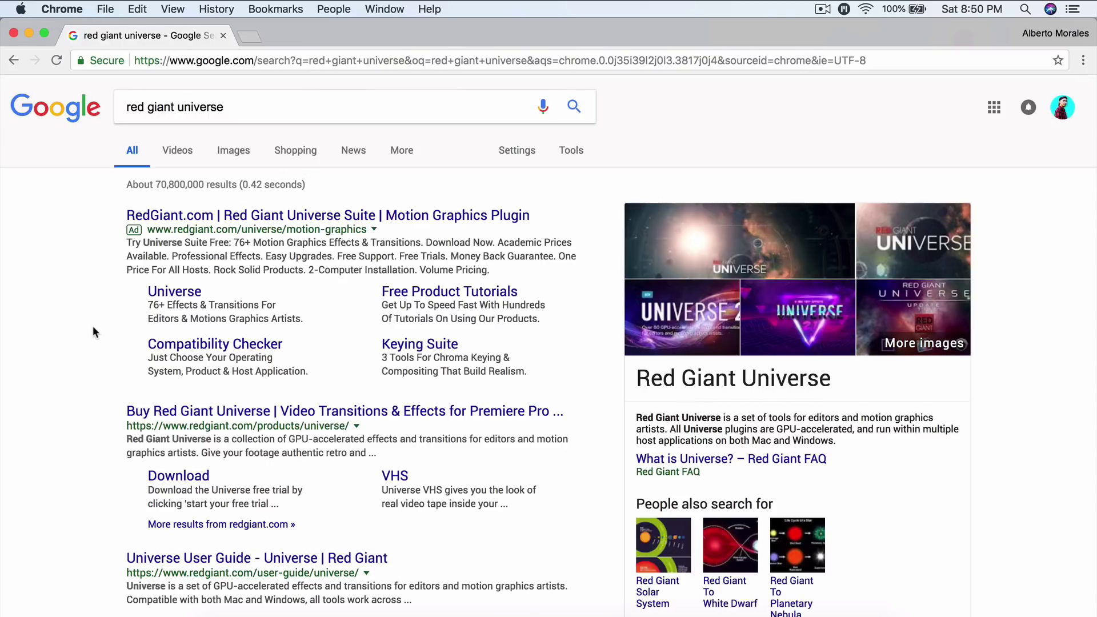
{"action": "scroll", "coordinate": [93, 331], "scroll_direction": "down", "scroll_amount": 4}
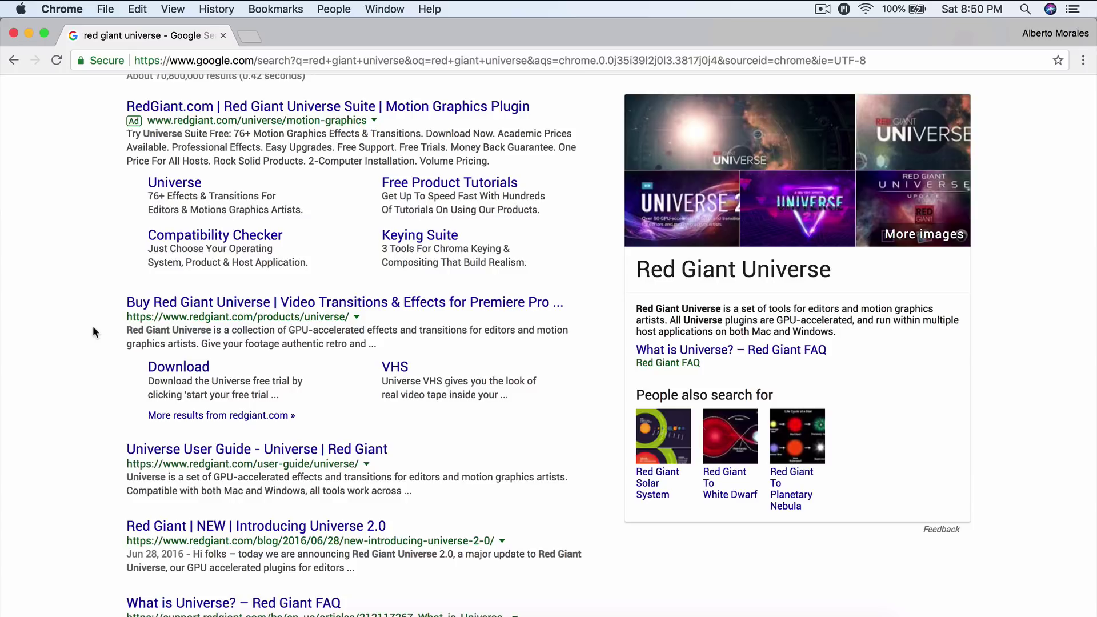
{"action": "left_click", "coordinate": [142, 307]}
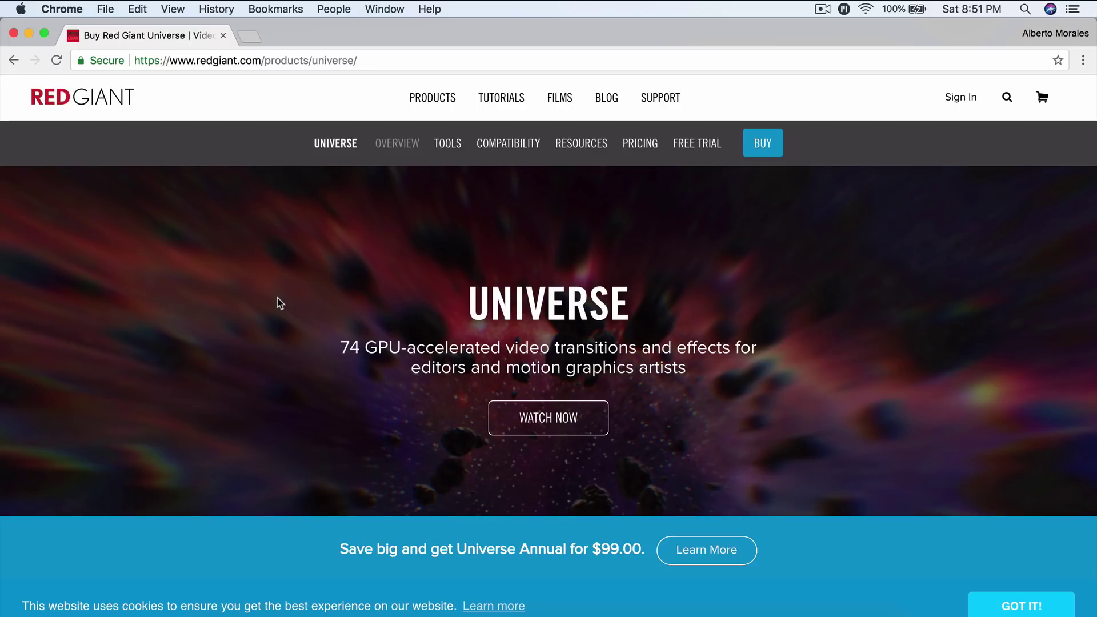
Scroll the Universe product page and dismiss the cookie notice with GOT IT
{"action": "scroll", "coordinate": [280, 302], "scroll_direction": "down", "scroll_amount": 8}
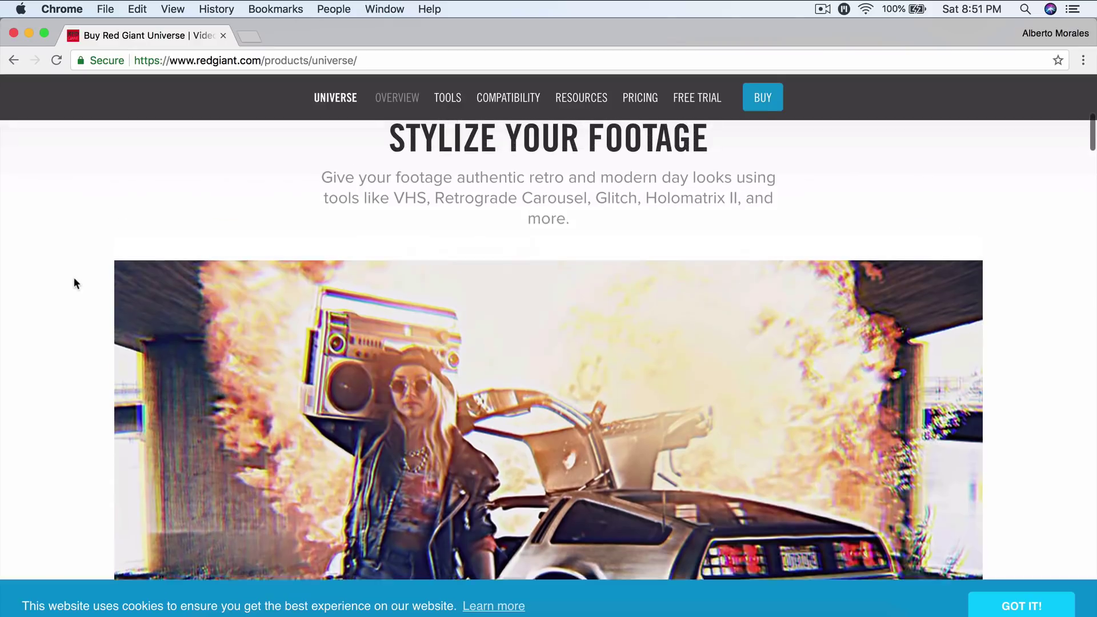
{"action": "scroll", "coordinate": [73, 283], "scroll_direction": "up", "scroll_amount": 2}
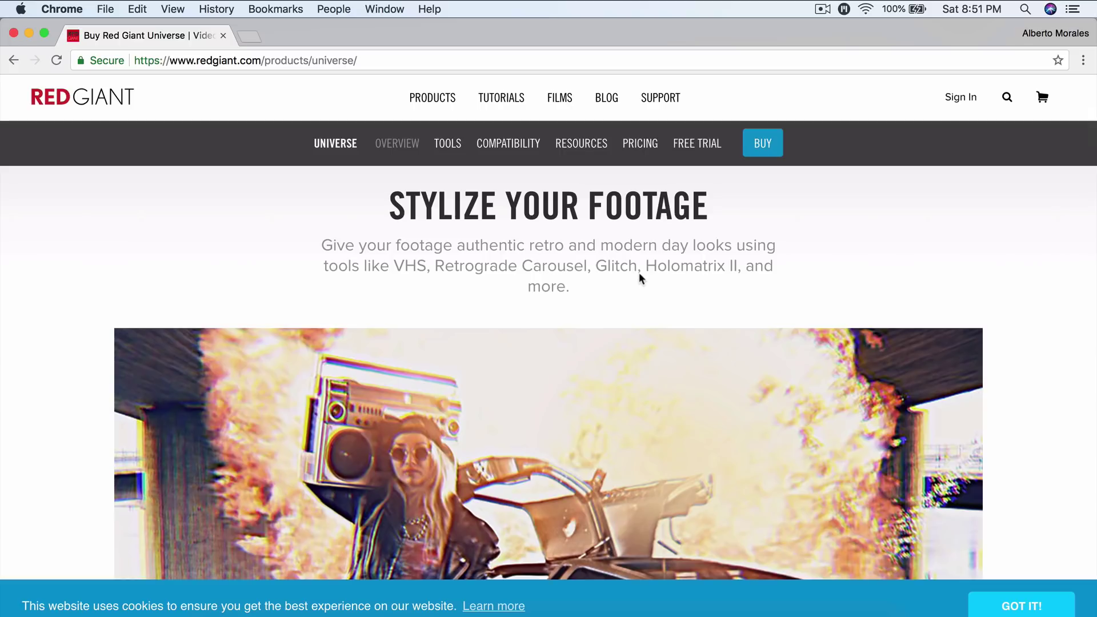
{"action": "scroll", "coordinate": [741, 317], "scroll_direction": "down", "scroll_amount": 10}
{"action": "scroll", "coordinate": [741, 317], "scroll_direction": "down", "scroll_amount": 12}
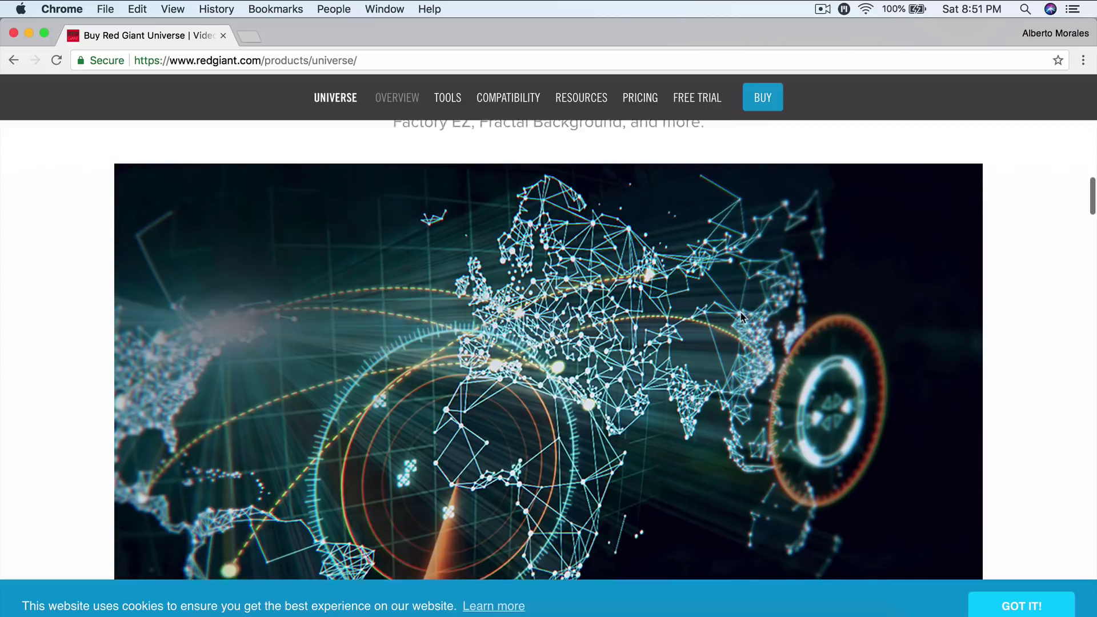
{"action": "scroll", "coordinate": [741, 317], "scroll_direction": "up", "scroll_amount": 2}
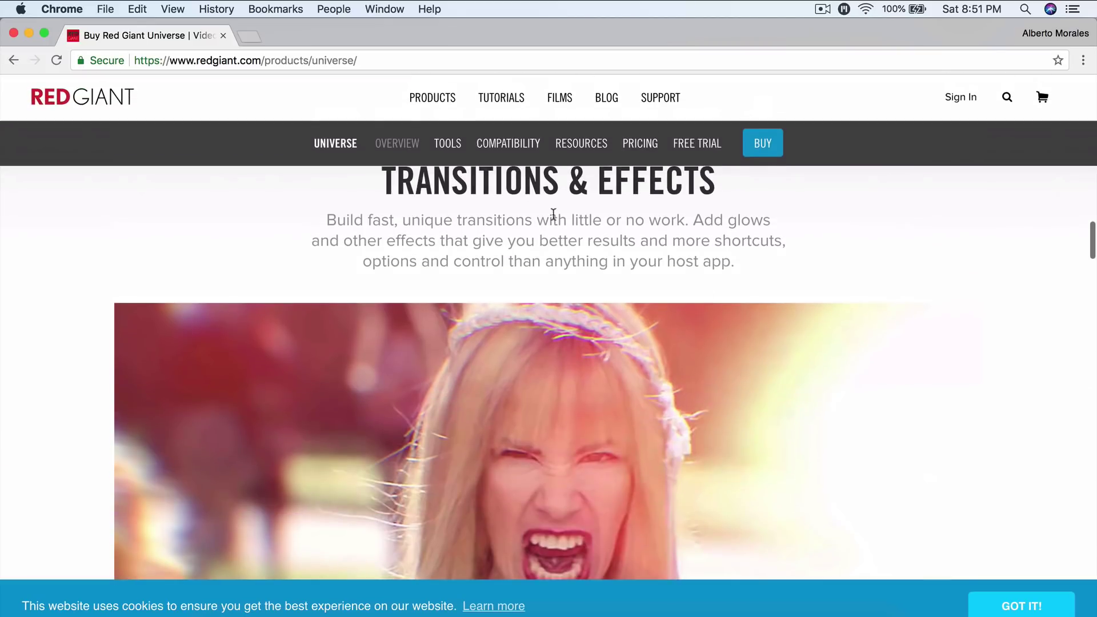
{"action": "scroll", "coordinate": [766, 292], "scroll_direction": "down", "scroll_amount": 14}
{"action": "scroll", "coordinate": [765, 288], "scroll_direction": "down", "scroll_amount": 3}
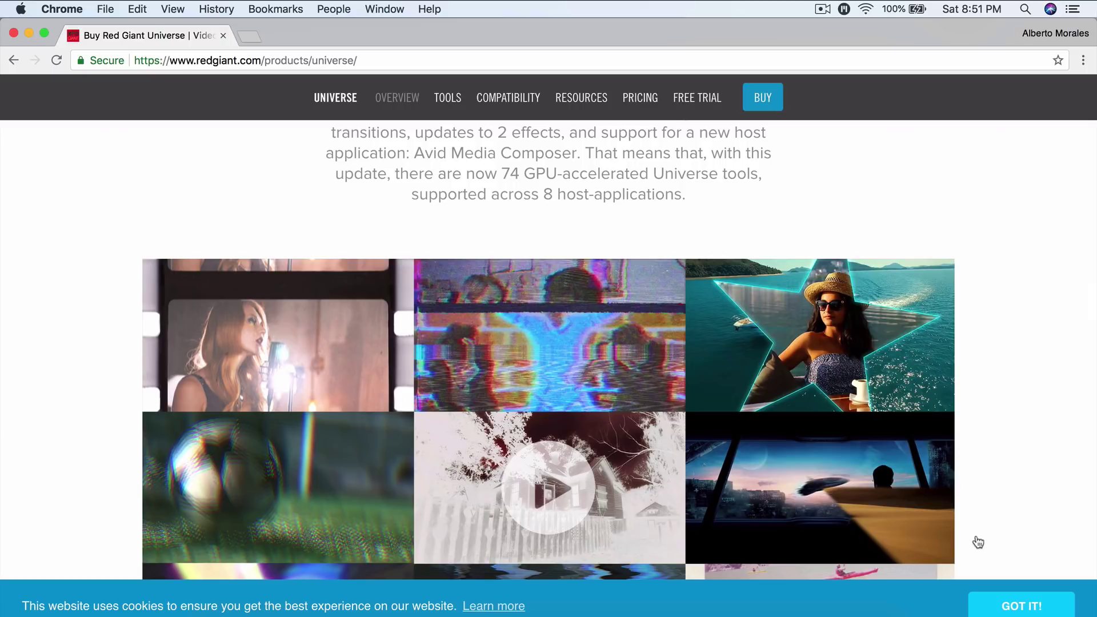
{"action": "left_click", "coordinate": [1021, 602]}
Scroll down to the Tools section listing 74 plugins, led by VHS and Glitch
{"action": "scroll", "coordinate": [261, 327], "scroll_direction": "down", "scroll_amount": 2}
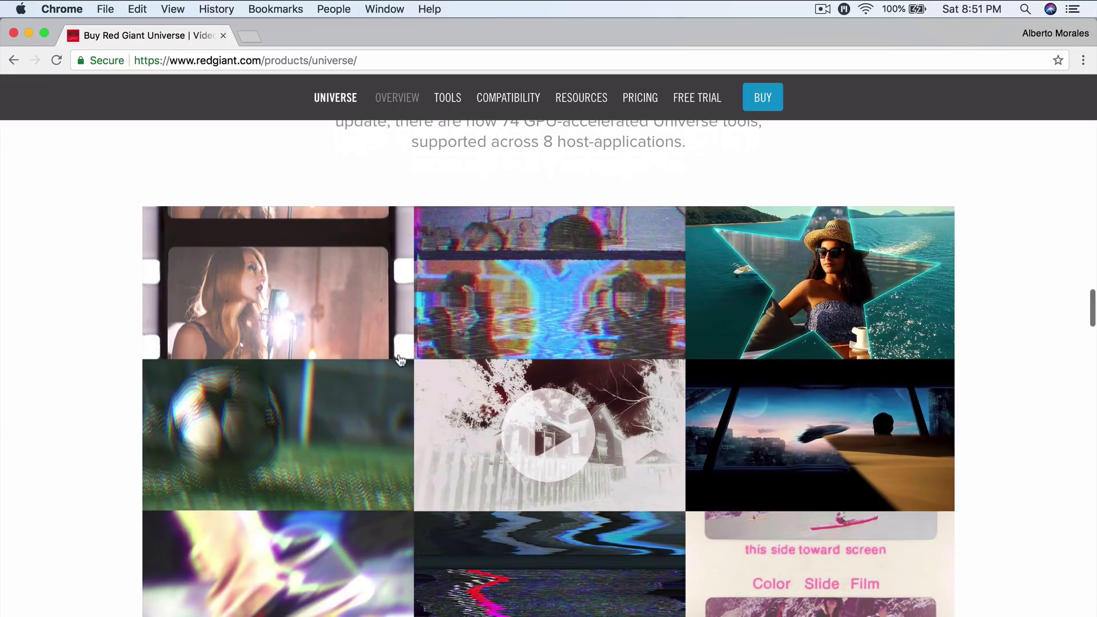
{"action": "scroll", "coordinate": [566, 314], "scroll_direction": "down", "scroll_amount": 2}
{"action": "scroll", "coordinate": [583, 343], "scroll_direction": "down", "scroll_amount": 5}
{"action": "scroll", "coordinate": [600, 407], "scroll_direction": "up", "scroll_amount": 6}
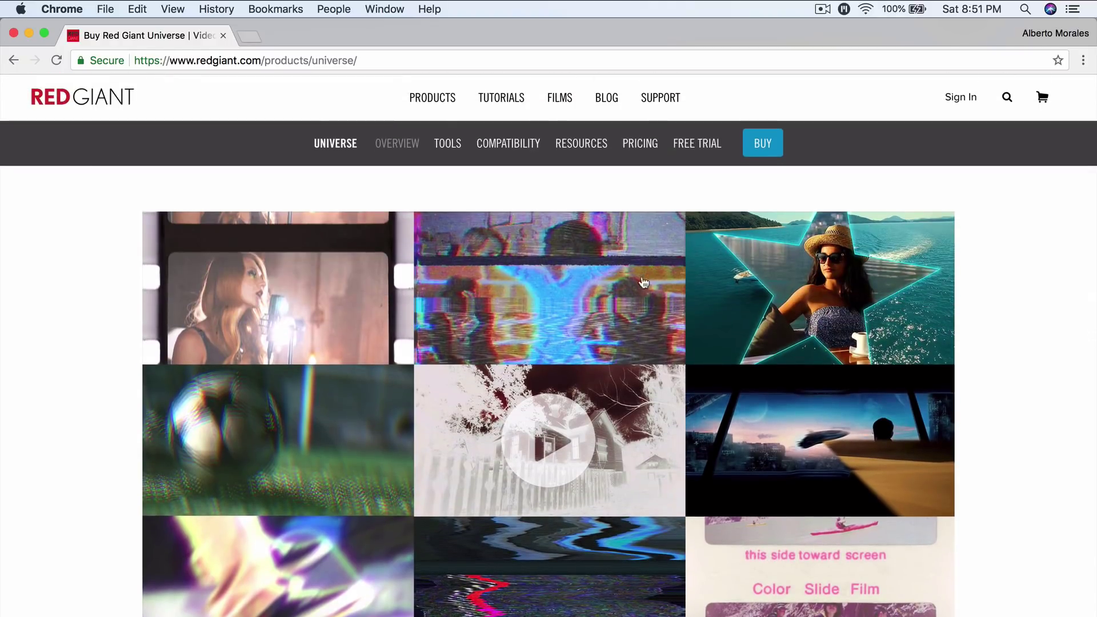
{"action": "scroll", "coordinate": [545, 334], "scroll_direction": "down", "scroll_amount": 8}
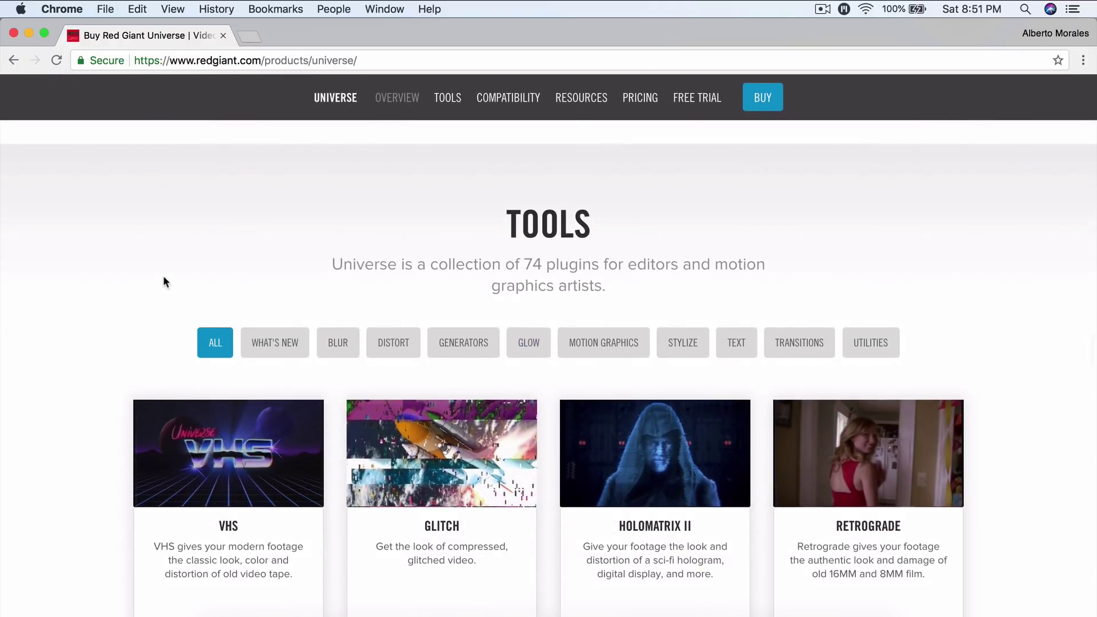
{"action": "scroll", "coordinate": [112, 331], "scroll_direction": "down", "scroll_amount": 5}
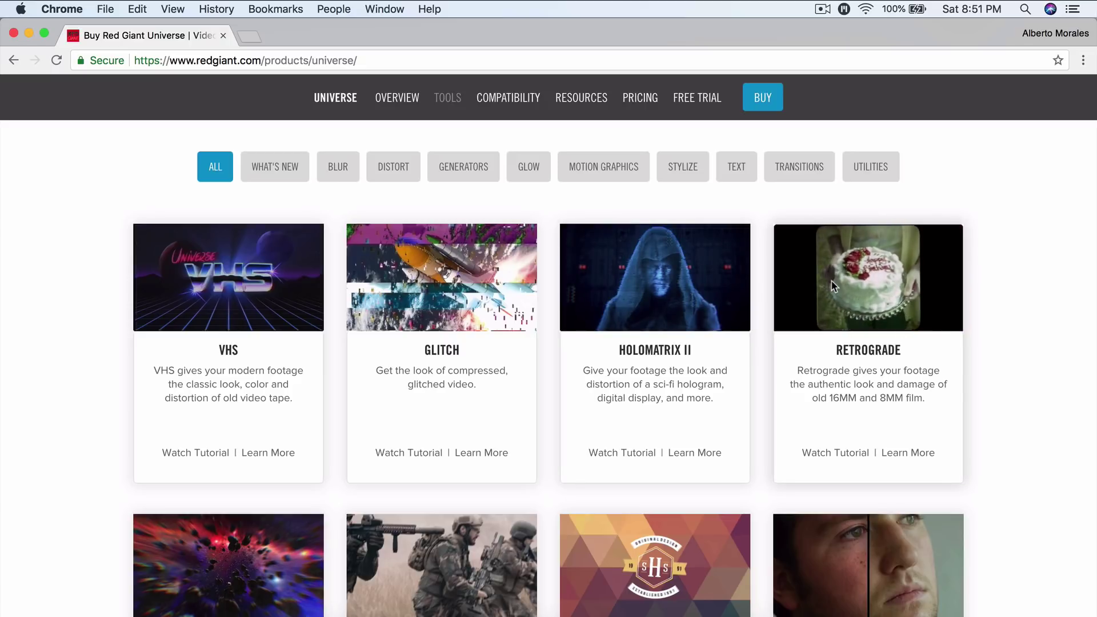
{"action": "scroll", "coordinate": [987, 380], "scroll_direction": "down", "scroll_amount": 4}
{"action": "scroll", "coordinate": [987, 379], "scroll_direction": "down", "scroll_amount": 6}
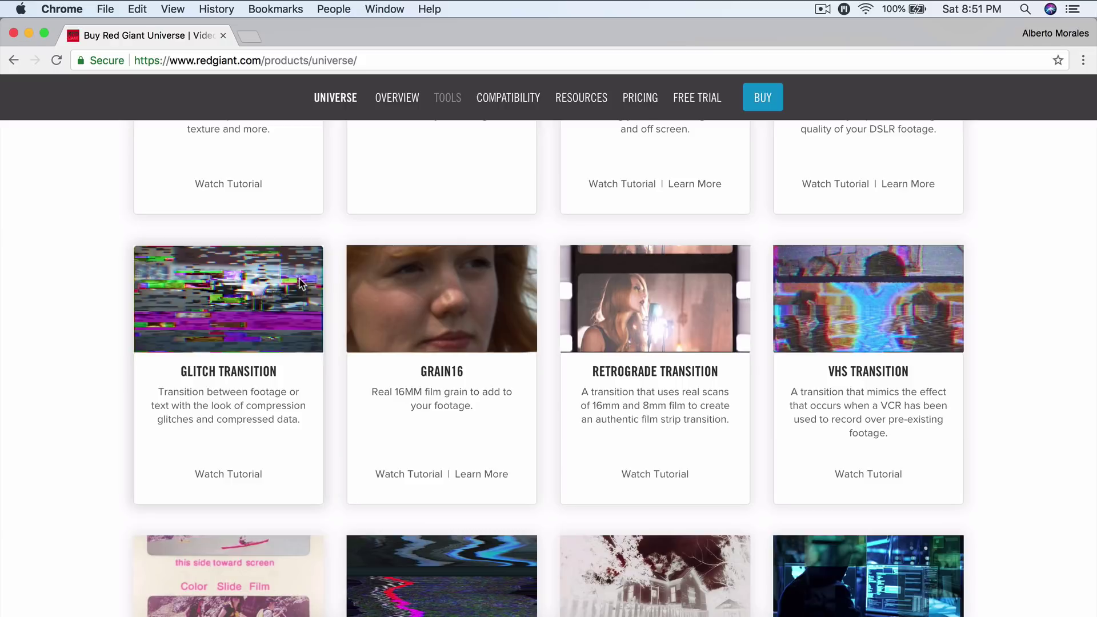
{"action": "mouse_move", "coordinate": [300, 279]}
{"action": "scroll", "coordinate": [95, 311], "scroll_direction": "down", "scroll_amount": 15}
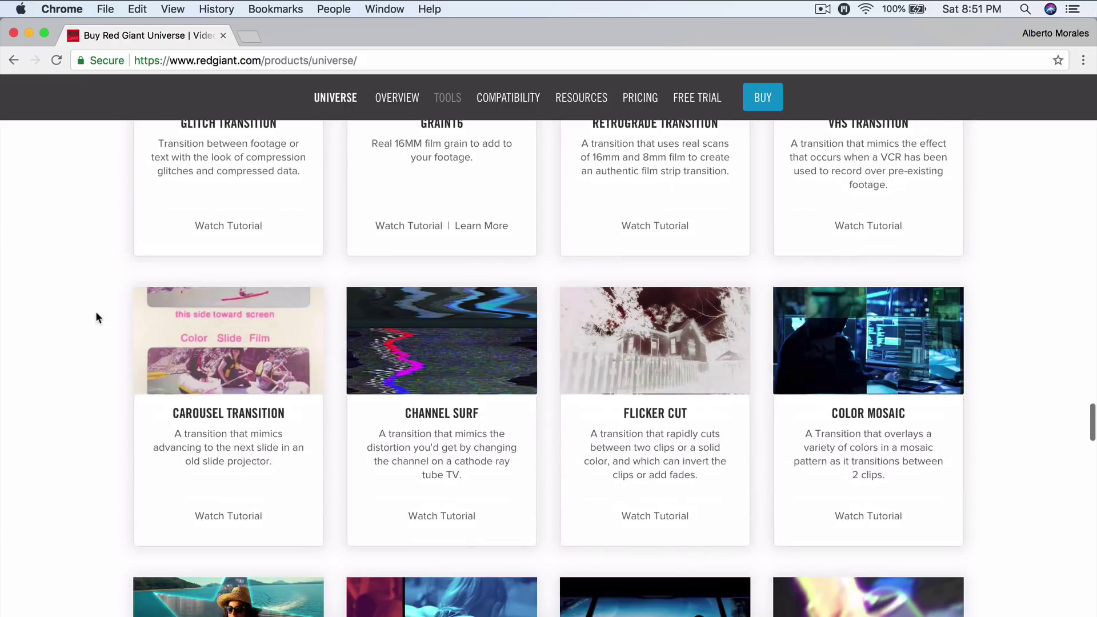
{"action": "scroll", "coordinate": [95, 311], "scroll_direction": "up", "scroll_amount": 13}
{"action": "scroll", "coordinate": [96, 313], "scroll_direction": "up", "scroll_amount": 15}
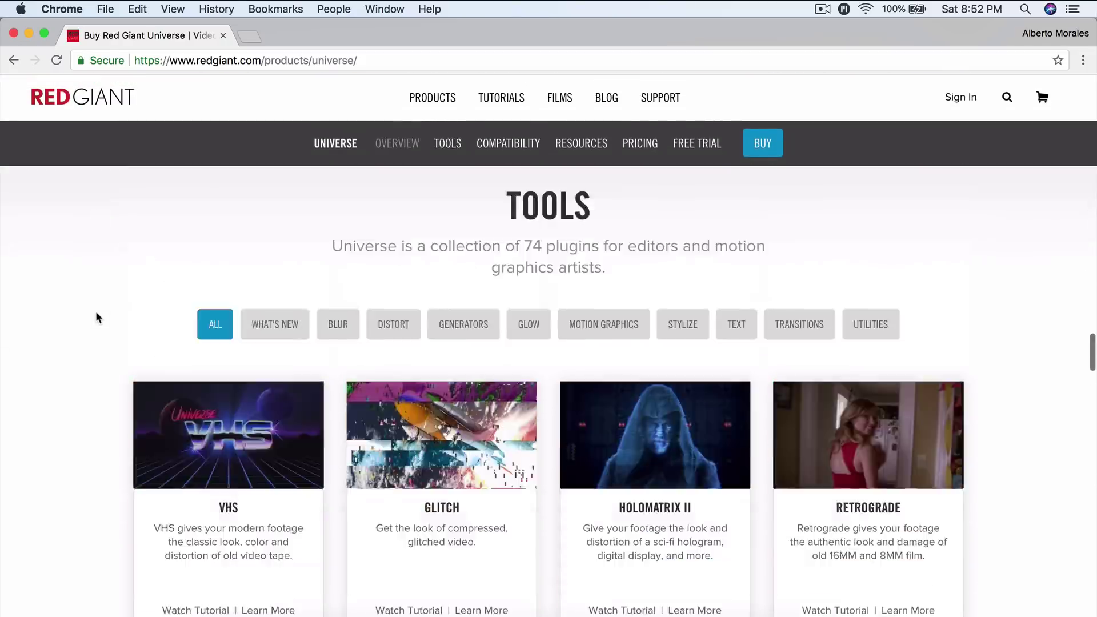
{"action": "scroll", "coordinate": [175, 303], "scroll_direction": "up", "scroll_amount": 5}
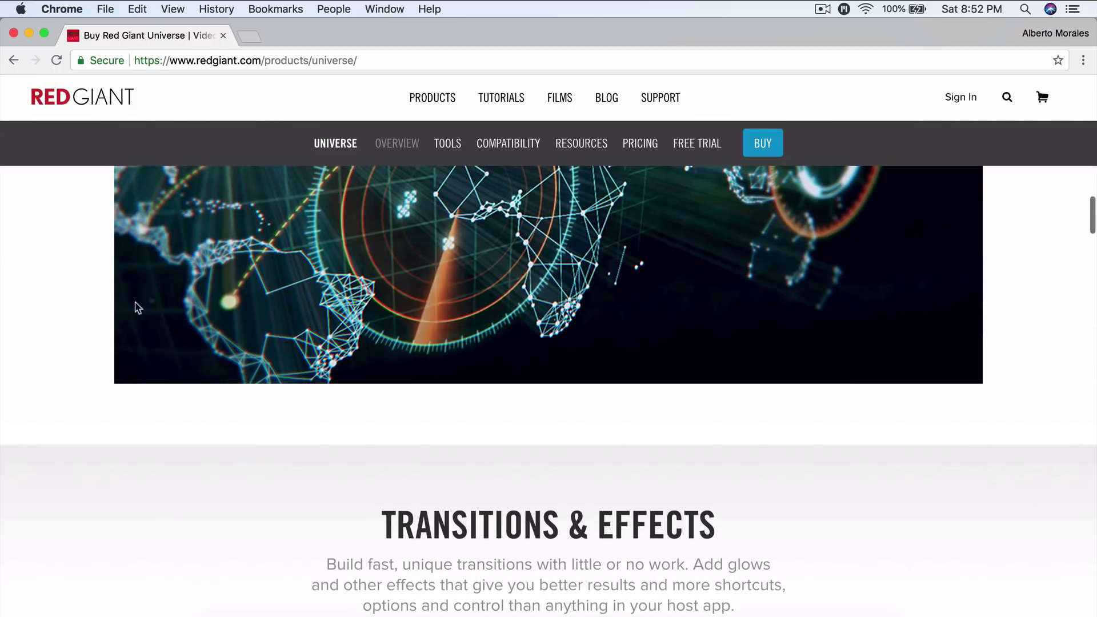
{"action": "scroll", "coordinate": [208, 309], "scroll_direction": "down", "scroll_amount": 20}
Jump to the Universe Compatibility section covering supported hosts, operating systems and GPU requirements
{"action": "scroll", "coordinate": [210, 304], "scroll_direction": "up", "scroll_amount": 6}
{"action": "scroll", "coordinate": [211, 310], "scroll_direction": "up", "scroll_amount": 1}
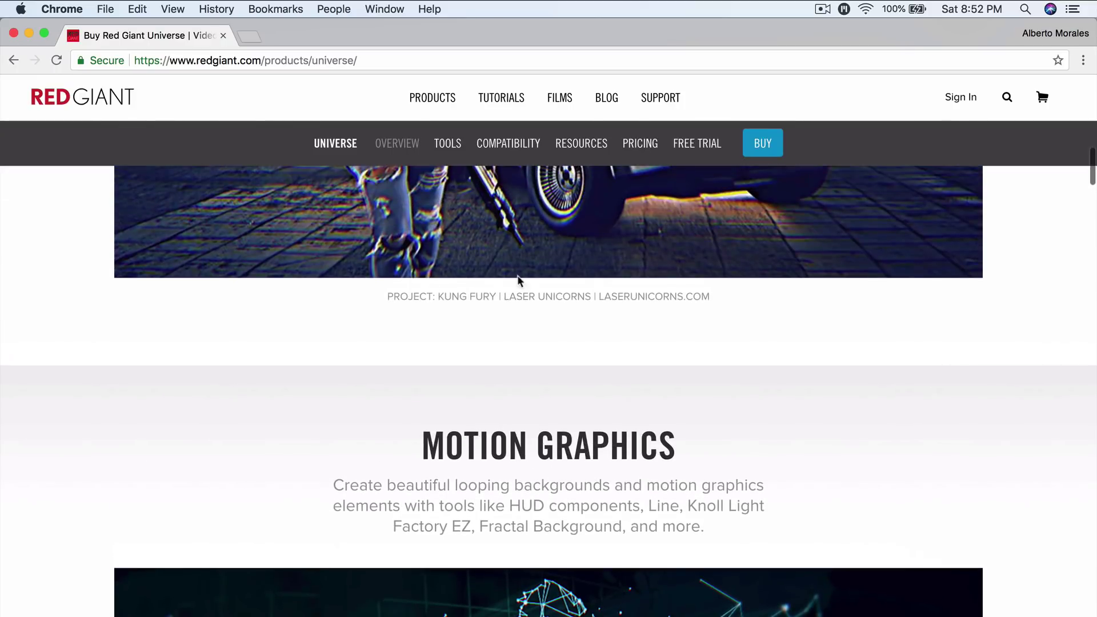
{"action": "left_click", "coordinate": [508, 144]}
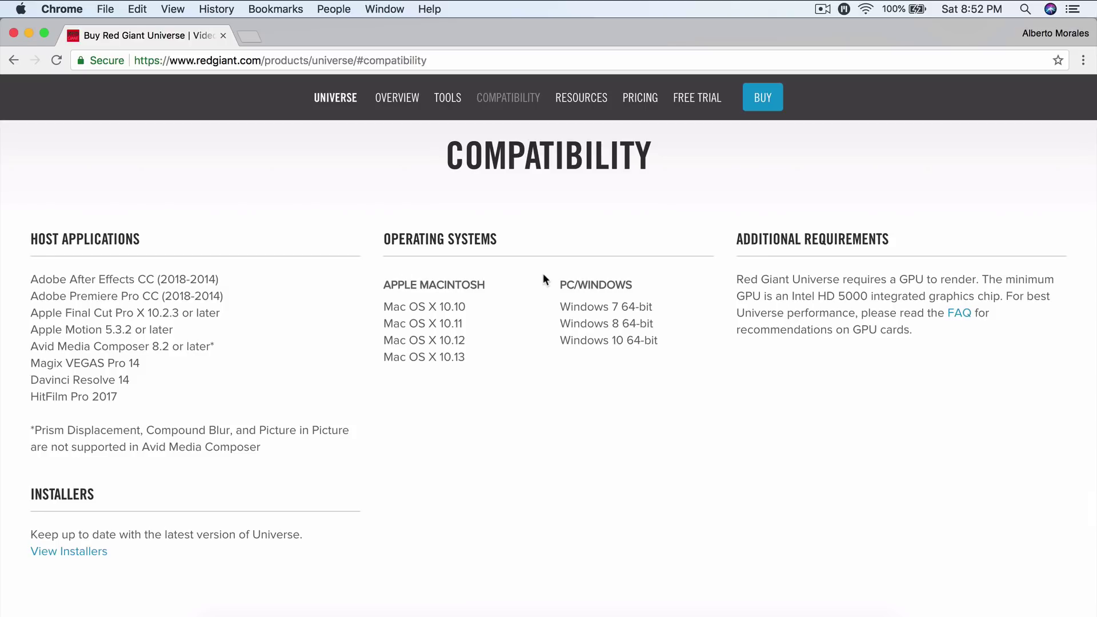
{"action": "scroll", "coordinate": [544, 279], "scroll_direction": "up", "scroll_amount": 10}
Compare Universe Individuals and Students & Teachers pricing, then go to the free-trial page
{"action": "left_click", "coordinate": [637, 143]}
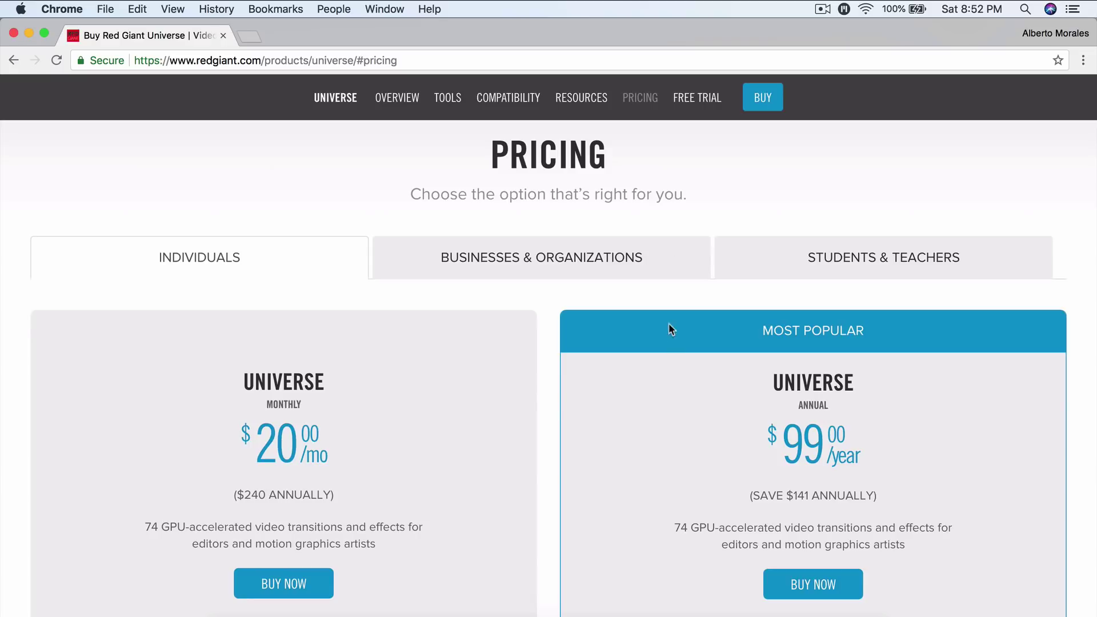
{"action": "left_click", "coordinate": [830, 263]}
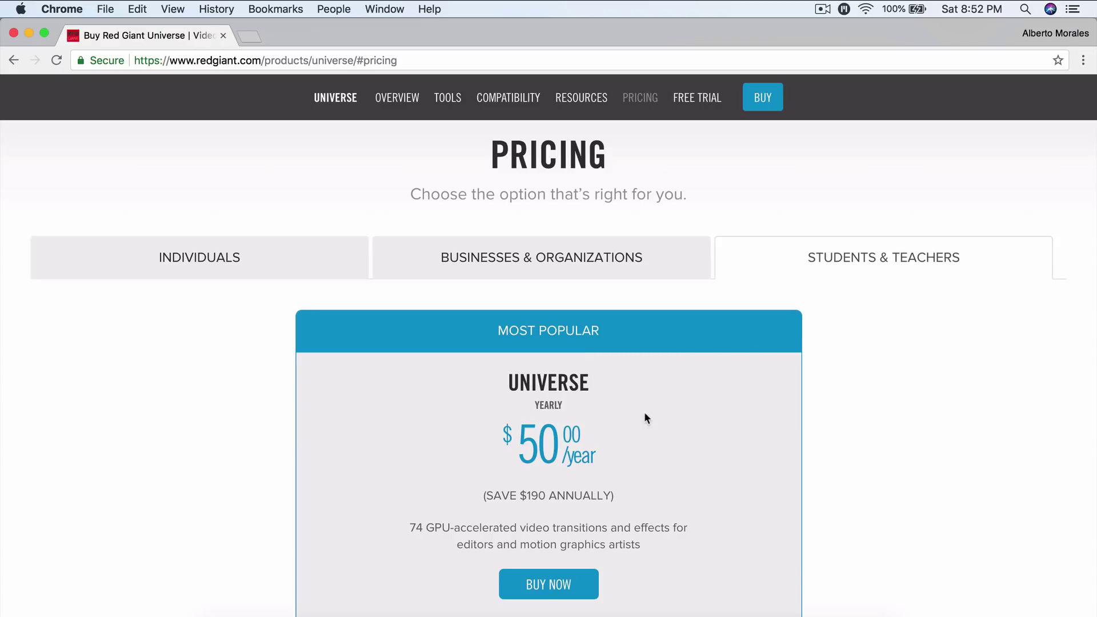
{"action": "left_click", "coordinate": [296, 243]}
{"action": "left_click", "coordinate": [708, 100]}
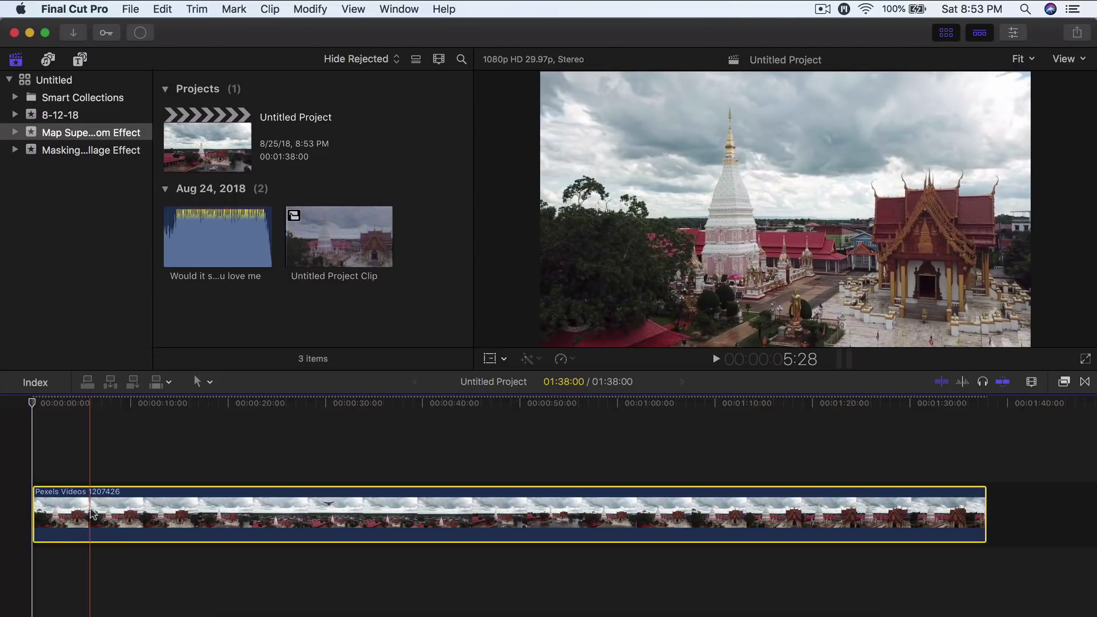
Delete the timeline clip and import the Pexels Videos 1207426 clip with Create proxy media ticked
{"action": "key", "text": "Delete"}
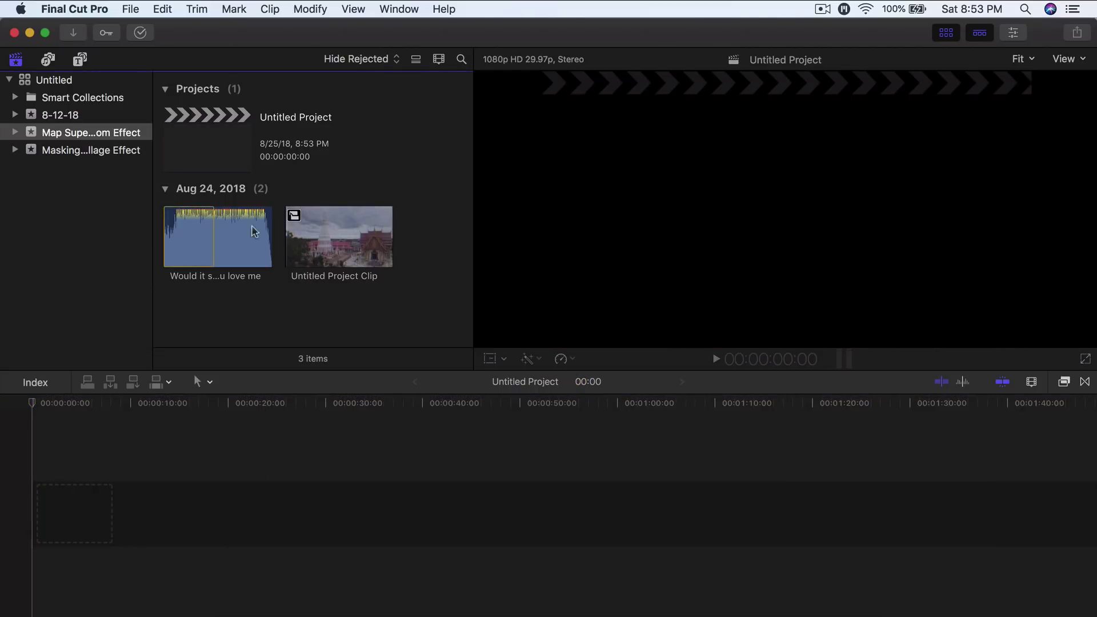
{"action": "left_click", "coordinate": [131, 9]}
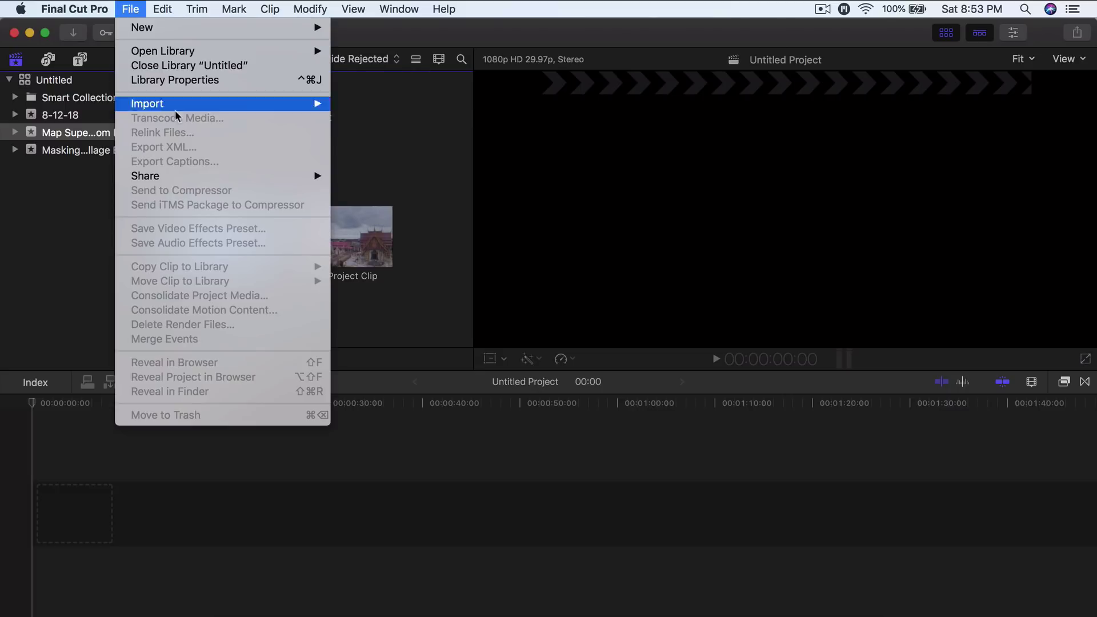
{"action": "mouse_move", "coordinate": [202, 104]}
{"action": "left_click", "coordinate": [357, 103]}
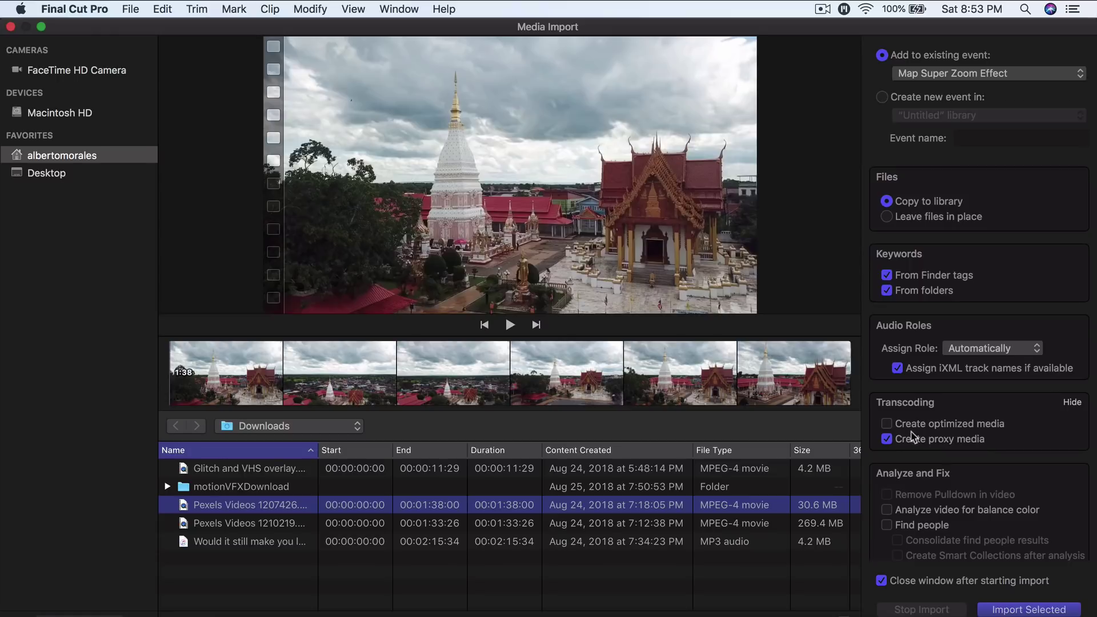
{"action": "left_click", "coordinate": [887, 439]}
Import the temple clip, park the playhead near 50 s, review viewer options, and show Downloads
{"action": "left_click", "coordinate": [1022, 610]}
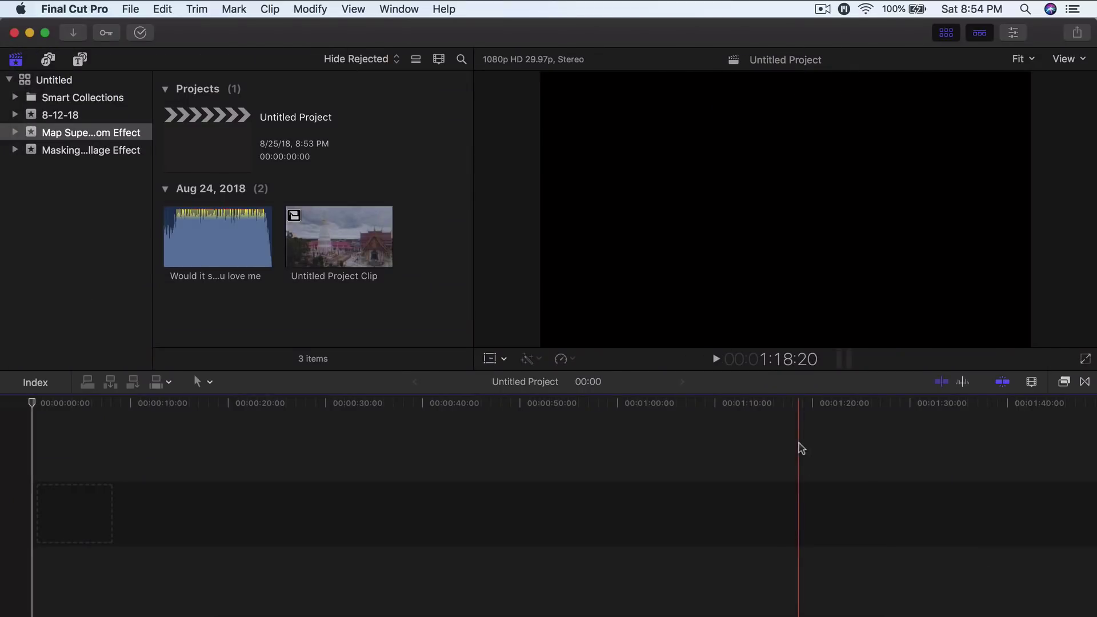
{"action": "left_click", "coordinate": [526, 405]}
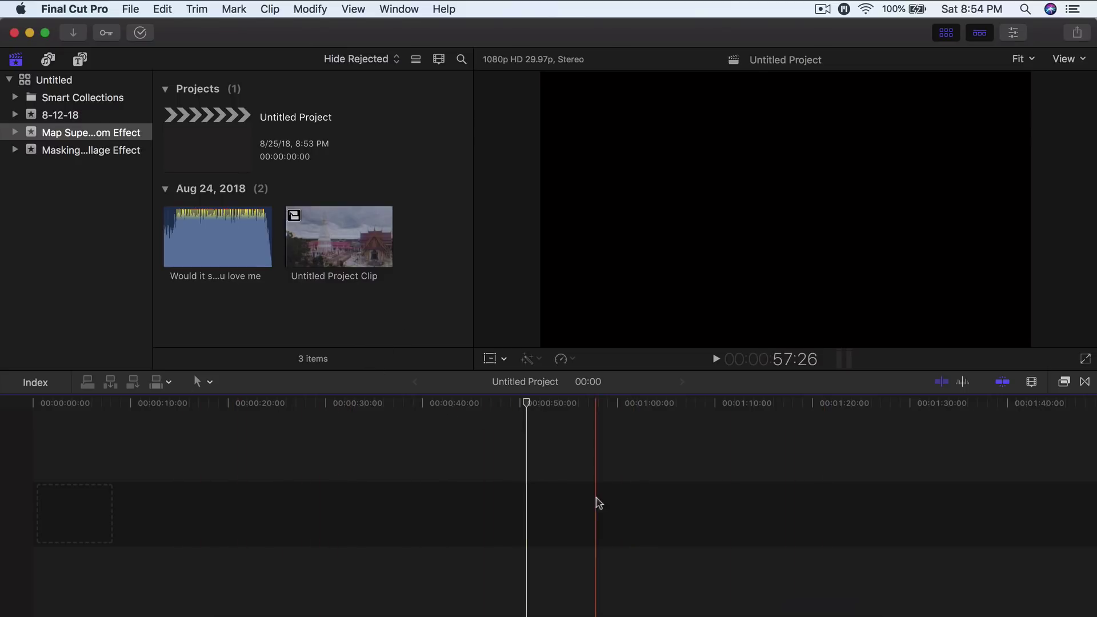
{"action": "left_click", "coordinate": [1056, 60]}
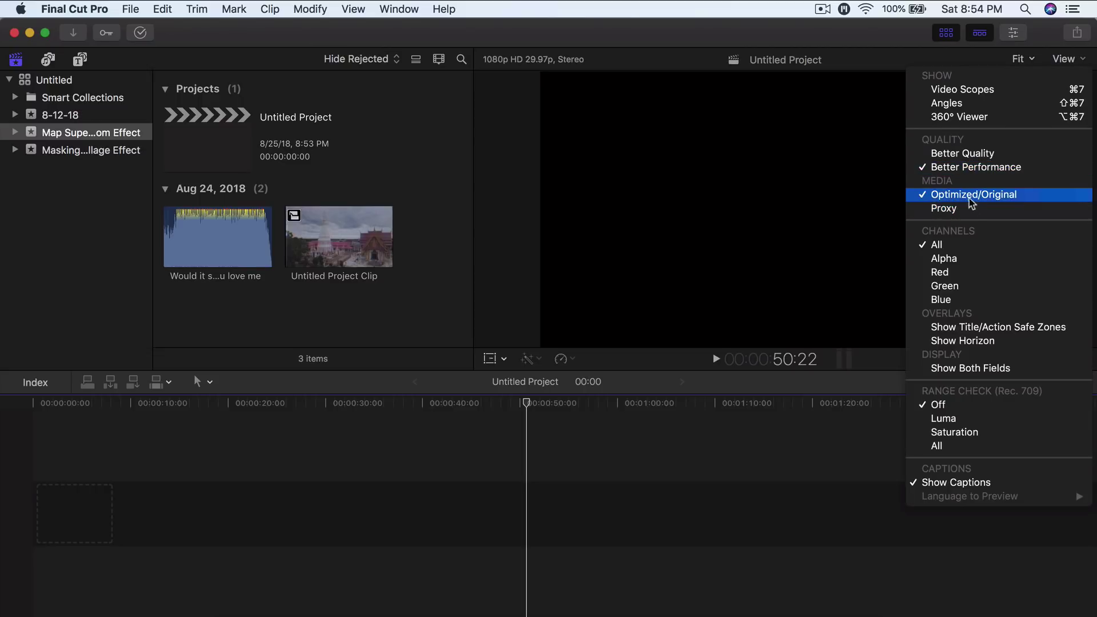
{"action": "left_click", "coordinate": [725, 255]}
{"action": "left_click", "coordinate": [818, 615]}
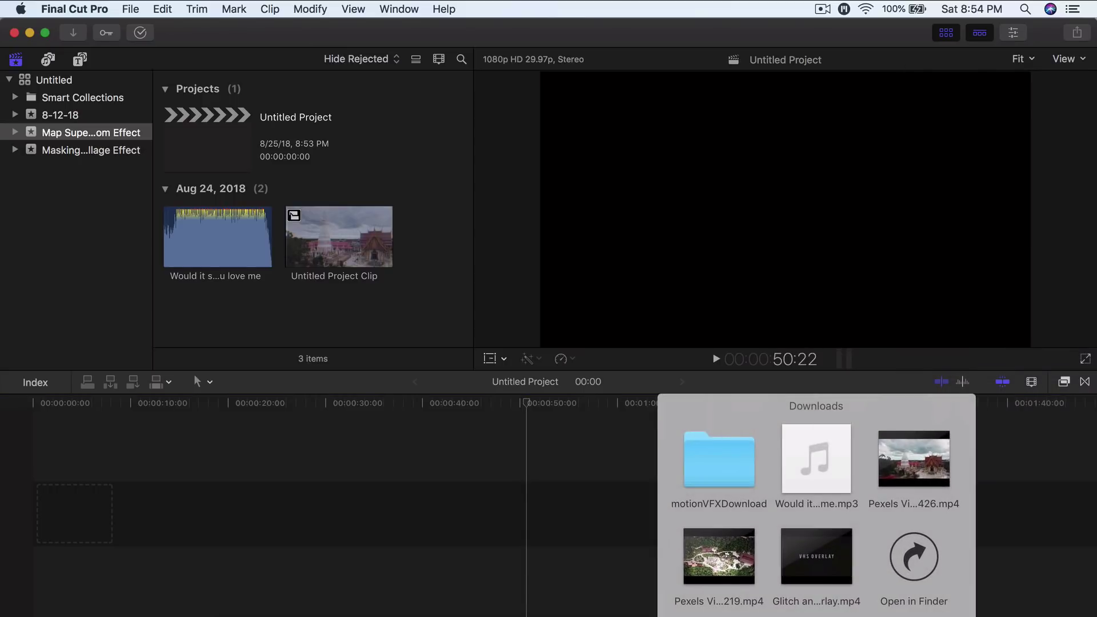
Place the Pexels temple clip on the timeline and blade it at about 13 seconds
{"action": "left_click_drag", "start_coordinate": [904, 494], "coordinate": [398, 513]}
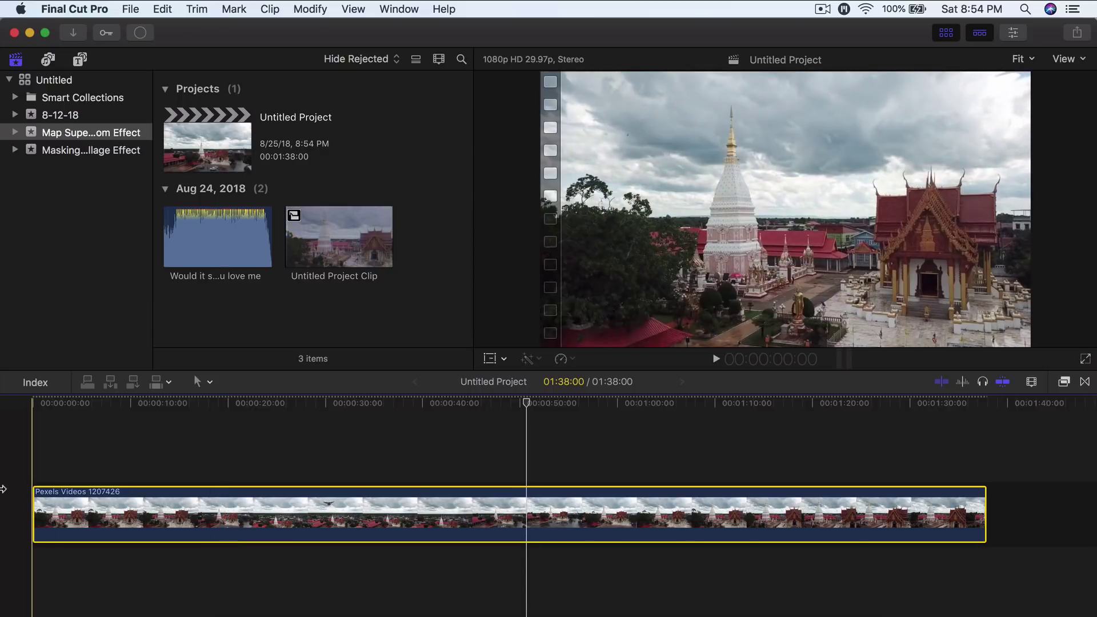
{"action": "key", "text": "super+equal"}
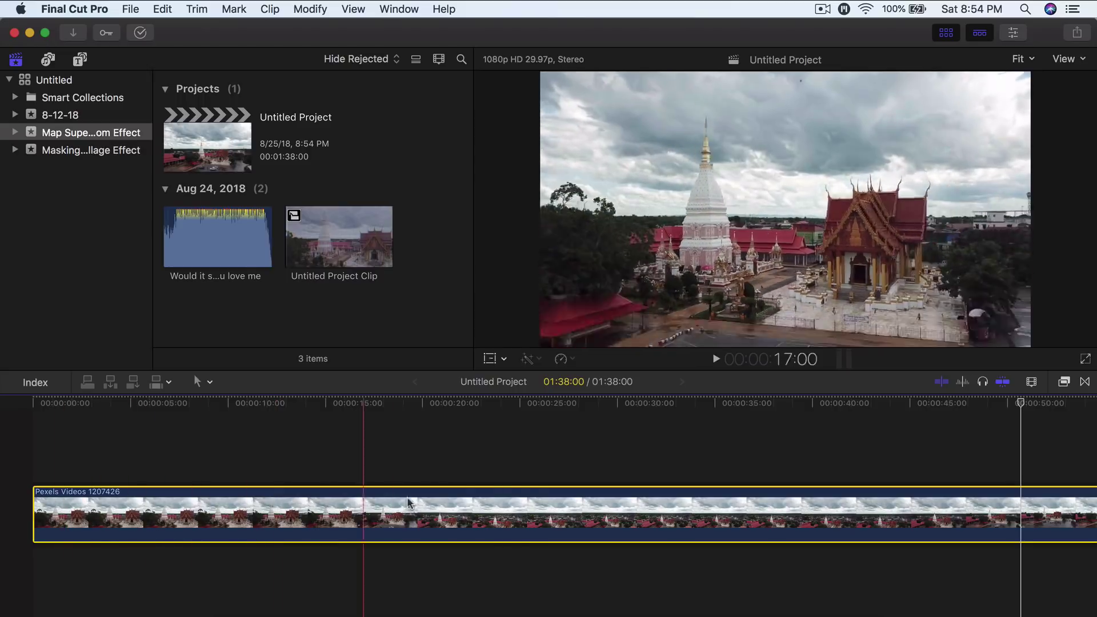
{"action": "key", "text": "b"}
{"action": "left_click", "coordinate": [295, 514]}
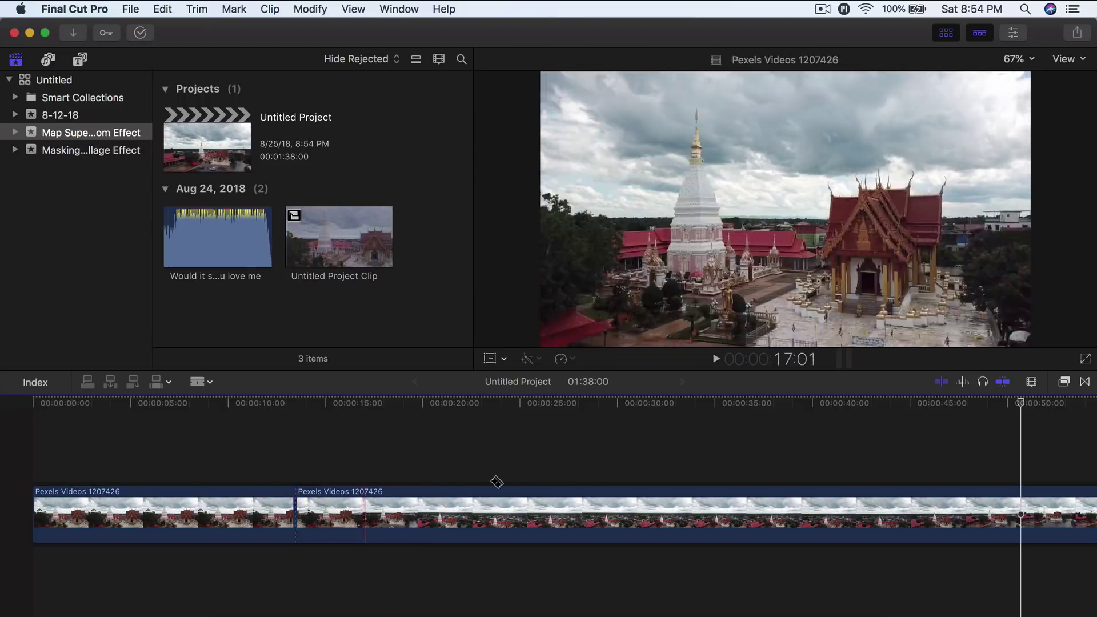
{"action": "scroll", "coordinate": [707, 503], "scroll_direction": "right", "scroll_amount": 5}
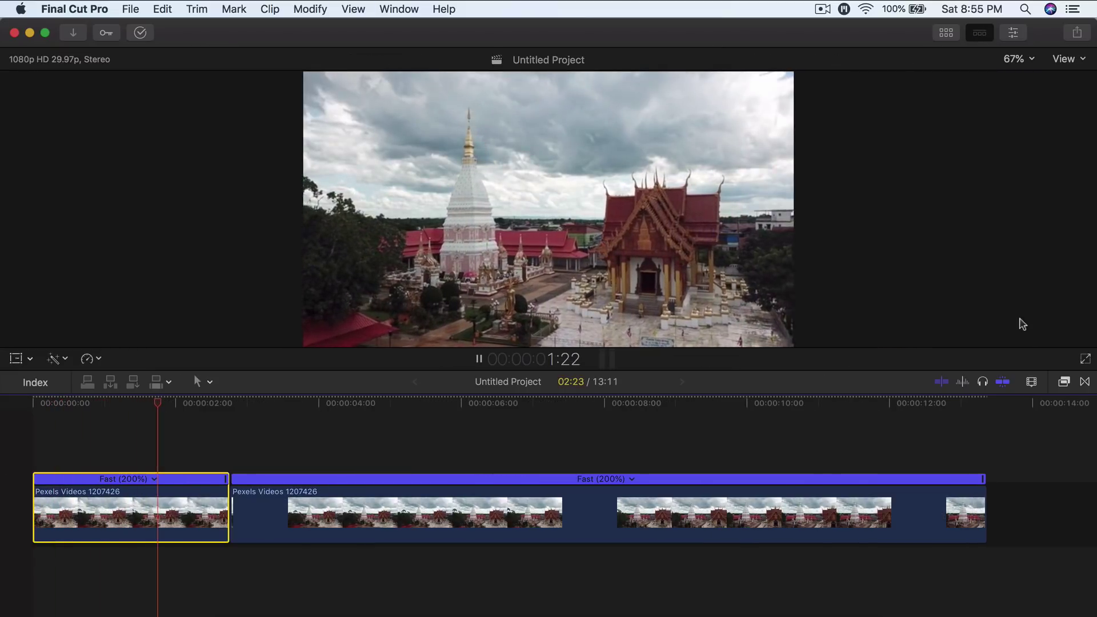
Play the sped-up footage and browse the effects to the Universe Stylize category
{"action": "key", "text": "space"}
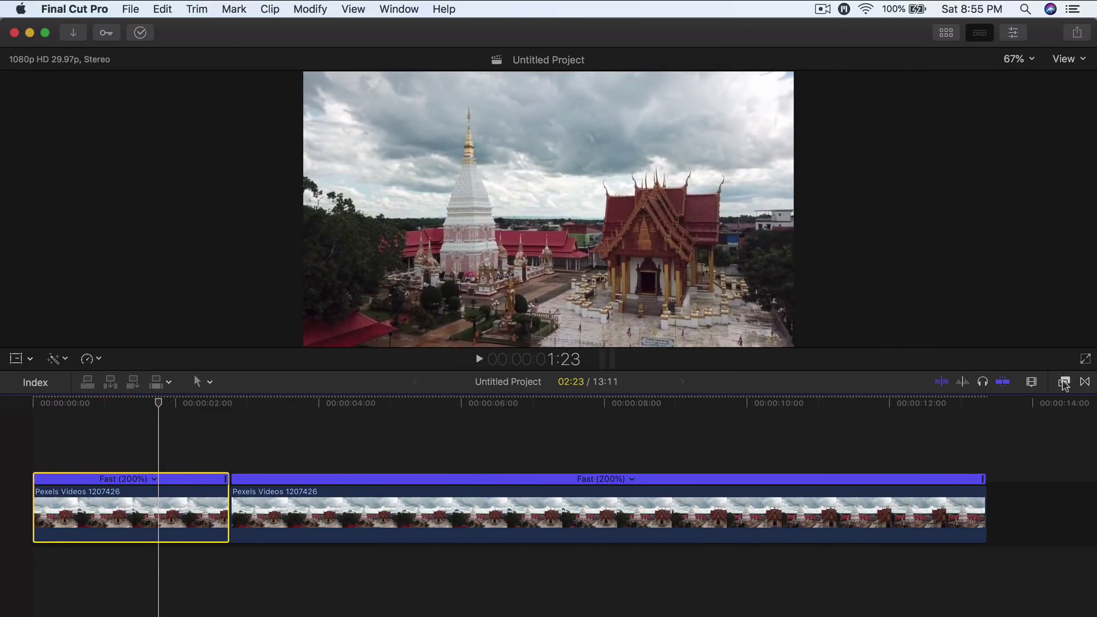
{"action": "left_click", "coordinate": [1064, 382]}
{"action": "scroll", "coordinate": [823, 457], "scroll_direction": "down", "scroll_amount": 10}
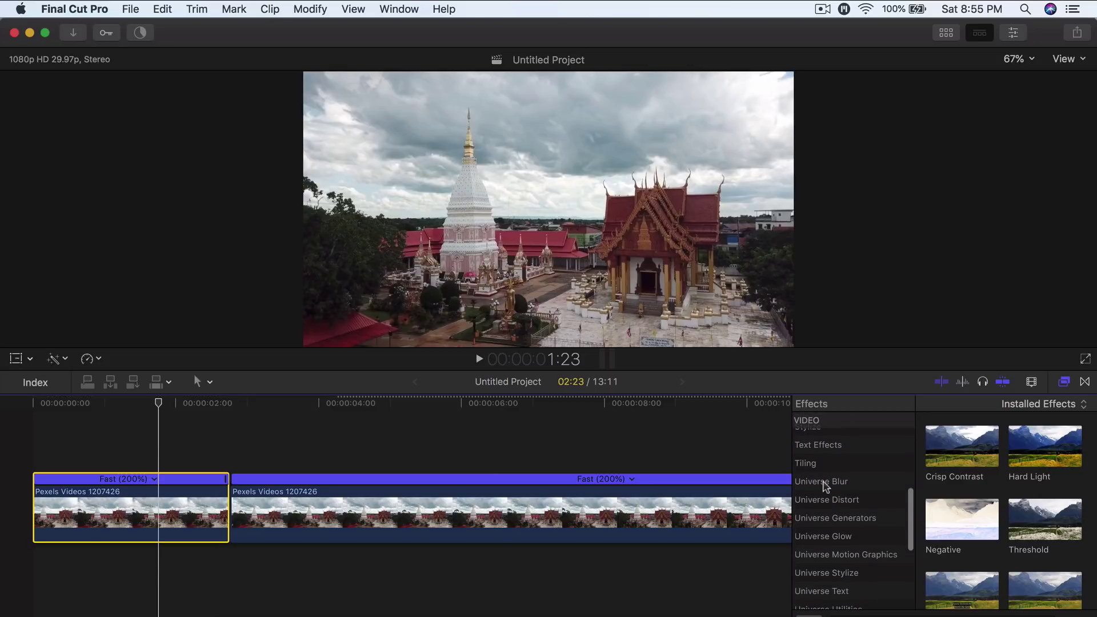
{"action": "scroll", "coordinate": [825, 486], "scroll_direction": "down", "scroll_amount": 2}
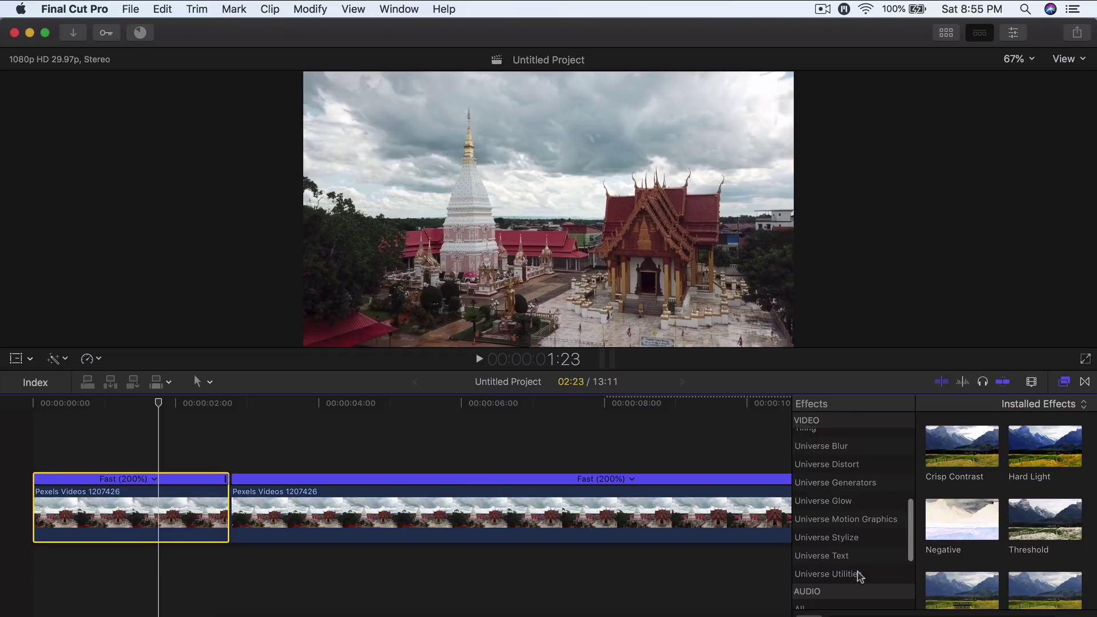
{"action": "left_click", "coordinate": [848, 541]}
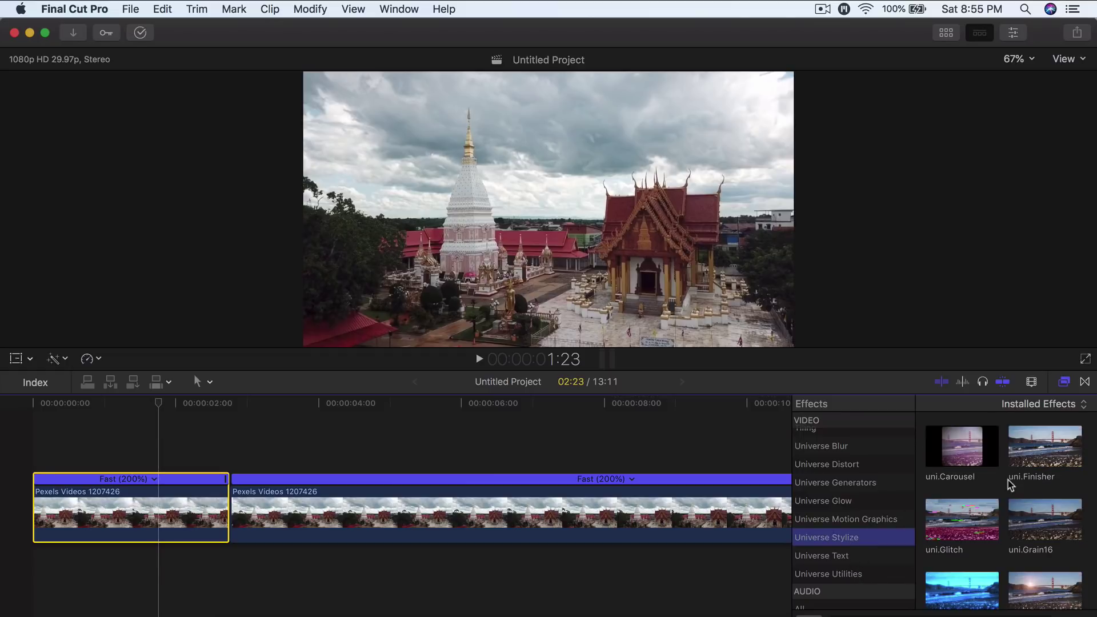
{"action": "scroll", "coordinate": [995, 497], "scroll_direction": "down", "scroll_amount": 5}
{"action": "scroll", "coordinate": [994, 503], "scroll_direction": "down", "scroll_amount": 2}
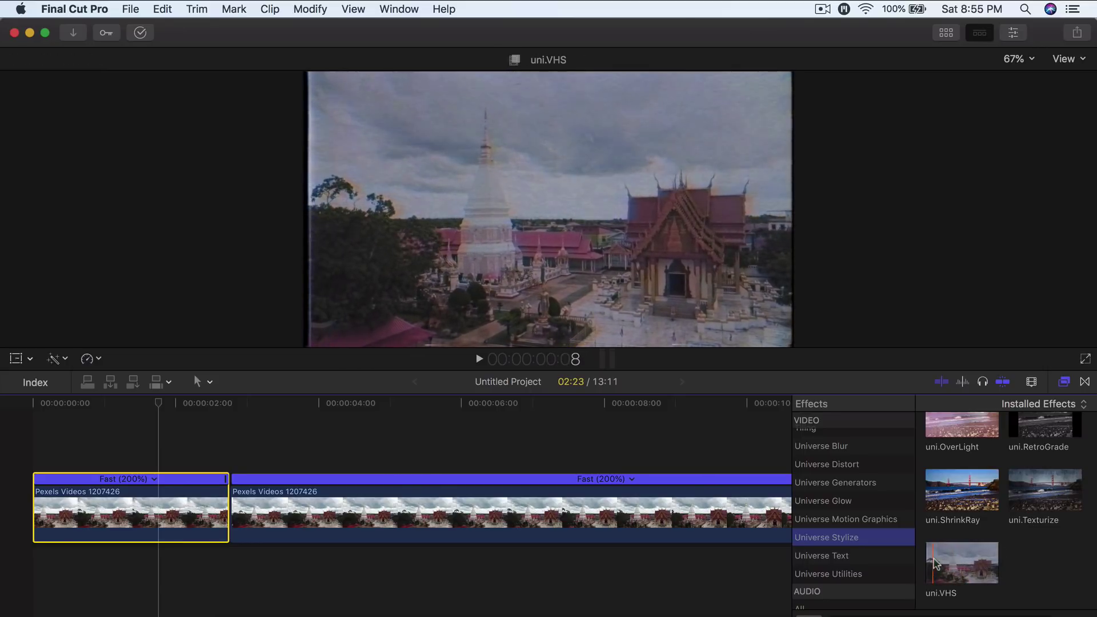
Switch the viewer to proxy playback, preview uni.VHS on the footage, and select both clips
{"action": "left_click", "coordinate": [1076, 59]}
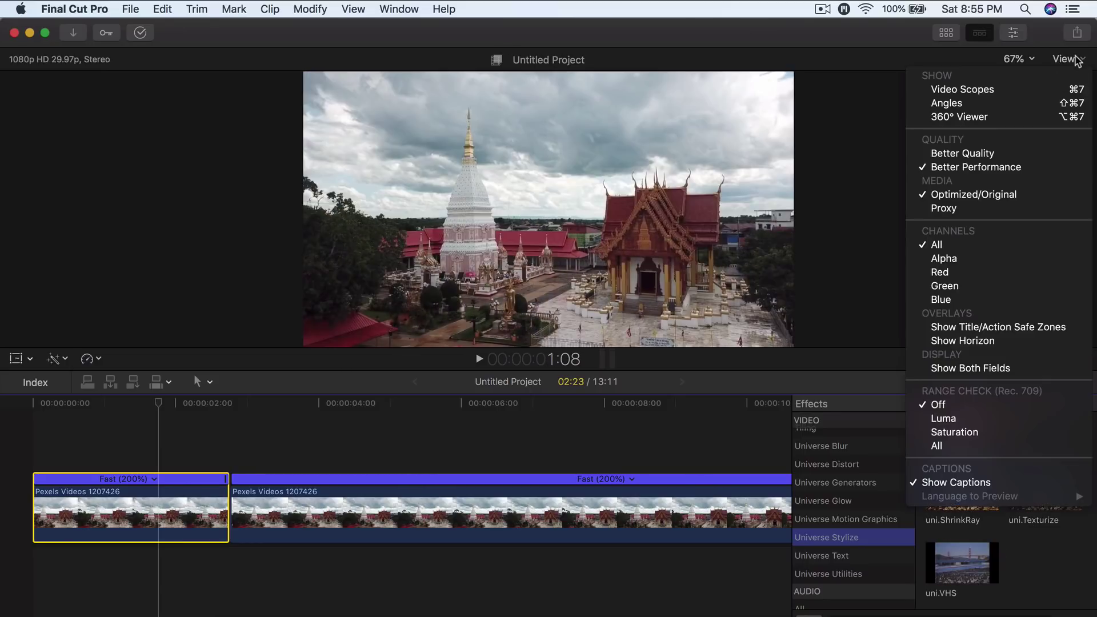
{"action": "left_click", "coordinate": [952, 209]}
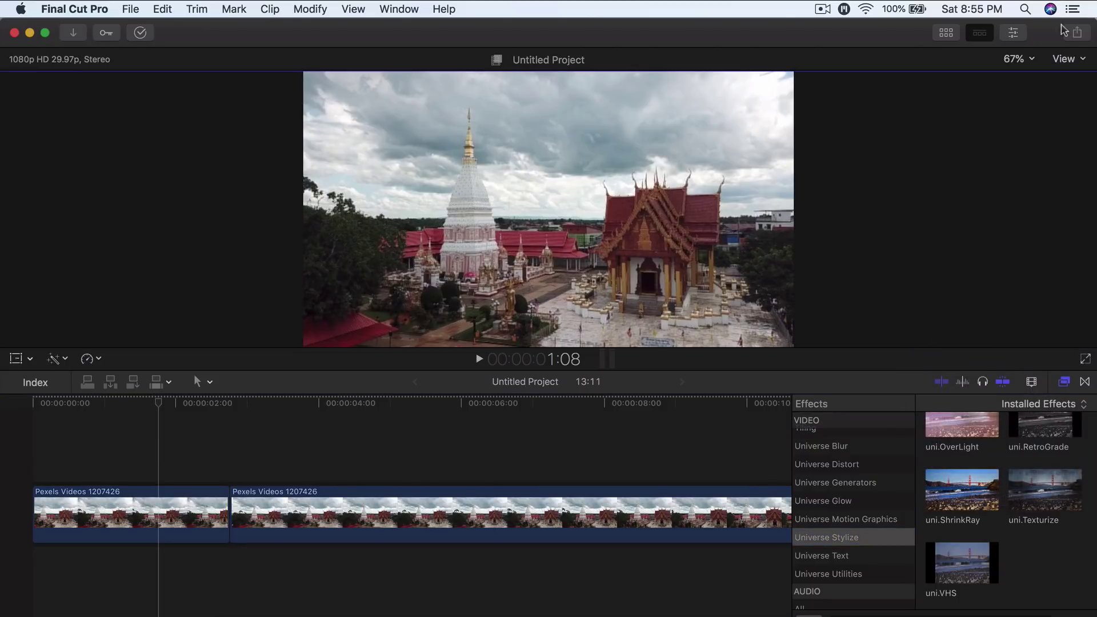
{"action": "left_click", "coordinate": [967, 563]}
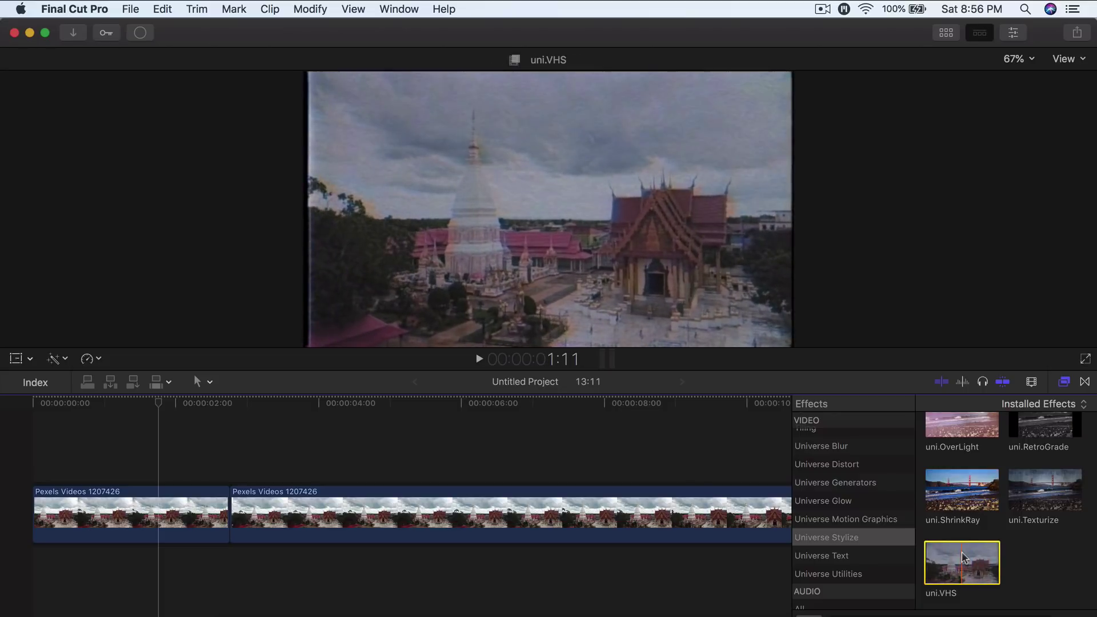
{"action": "left_click_drag", "start_coordinate": [923, 553], "coordinate": [348, 582]}
{"action": "key", "text": "super+a"}
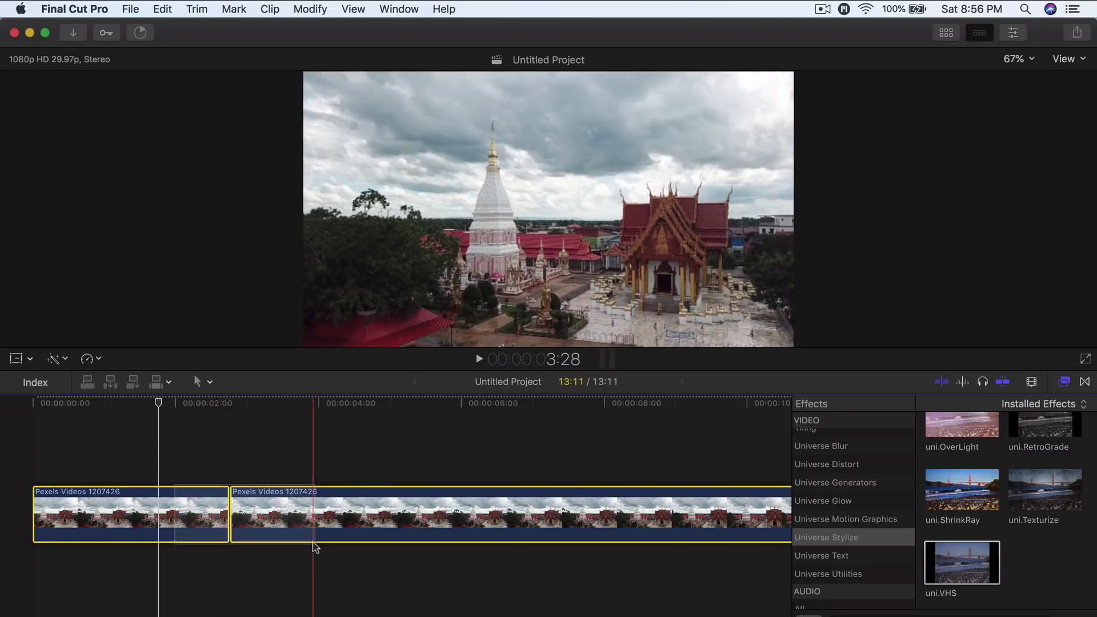
Combine both temple pieces into compound clip 'Untitled Project Clip 1' and drop uni.VHS onto it
{"action": "right_click", "coordinate": [357, 497]}
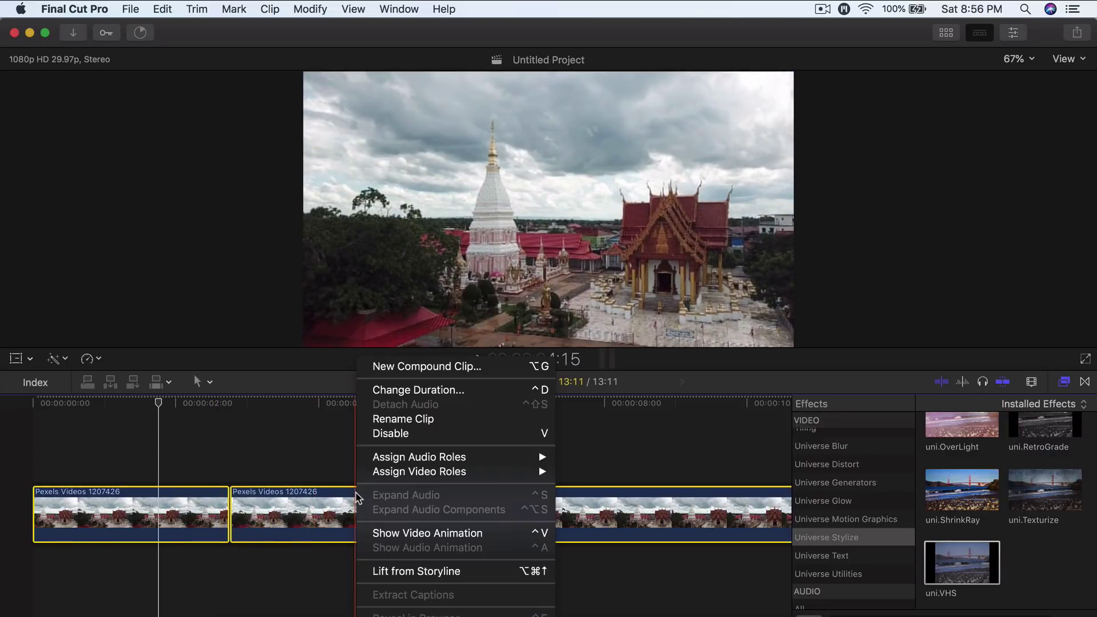
{"action": "left_click", "coordinate": [441, 366]}
{"action": "key", "text": "Return"}
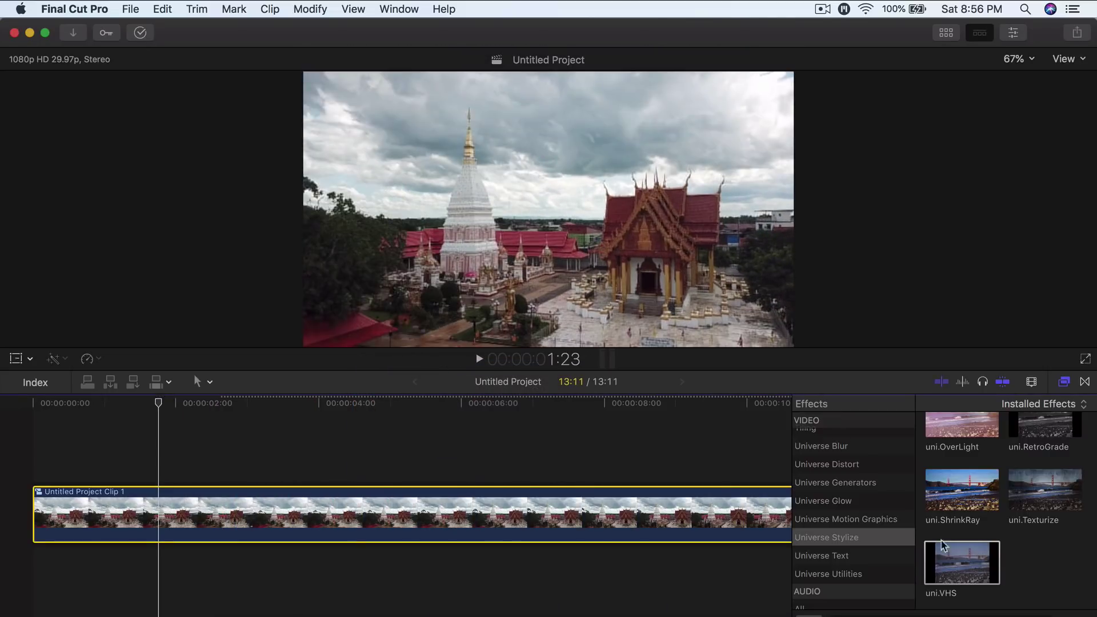
{"action": "left_click_drag", "start_coordinate": [955, 552], "coordinate": [702, 512]}
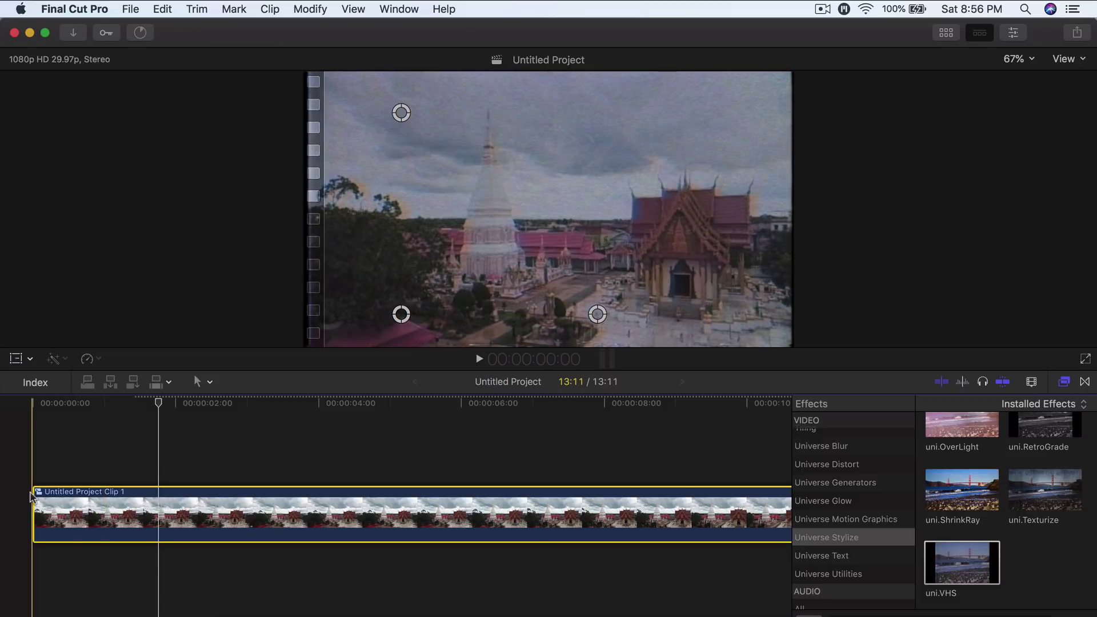
{"action": "left_click", "coordinate": [1067, 380]}
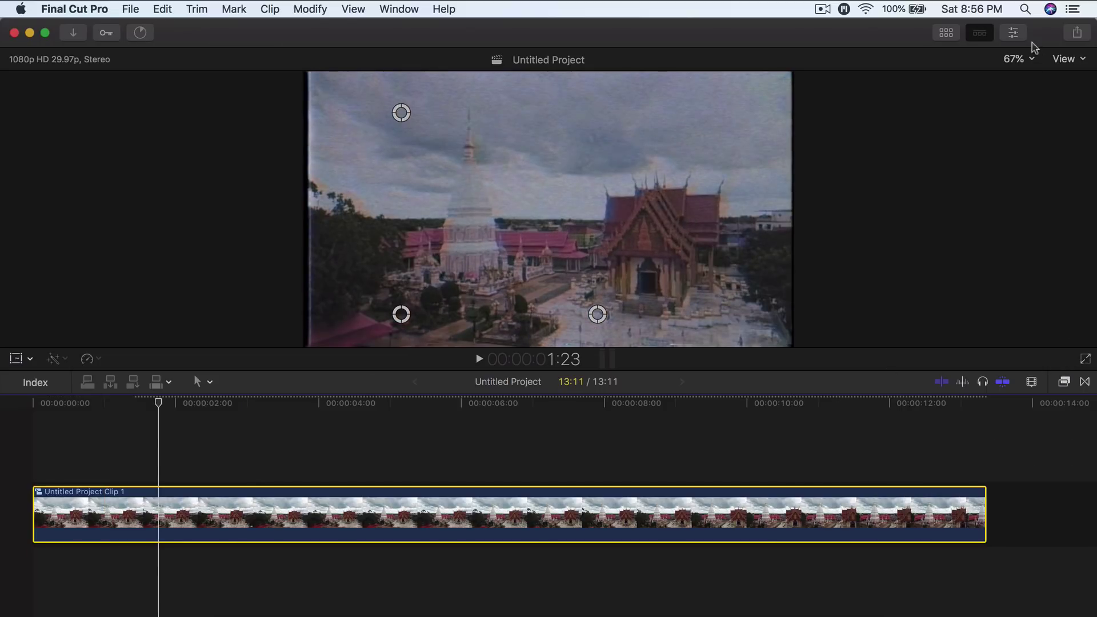
Show the compound clip's uni.VHS parameters in the Inspector and scroll through them
{"action": "key", "text": "super+4"}
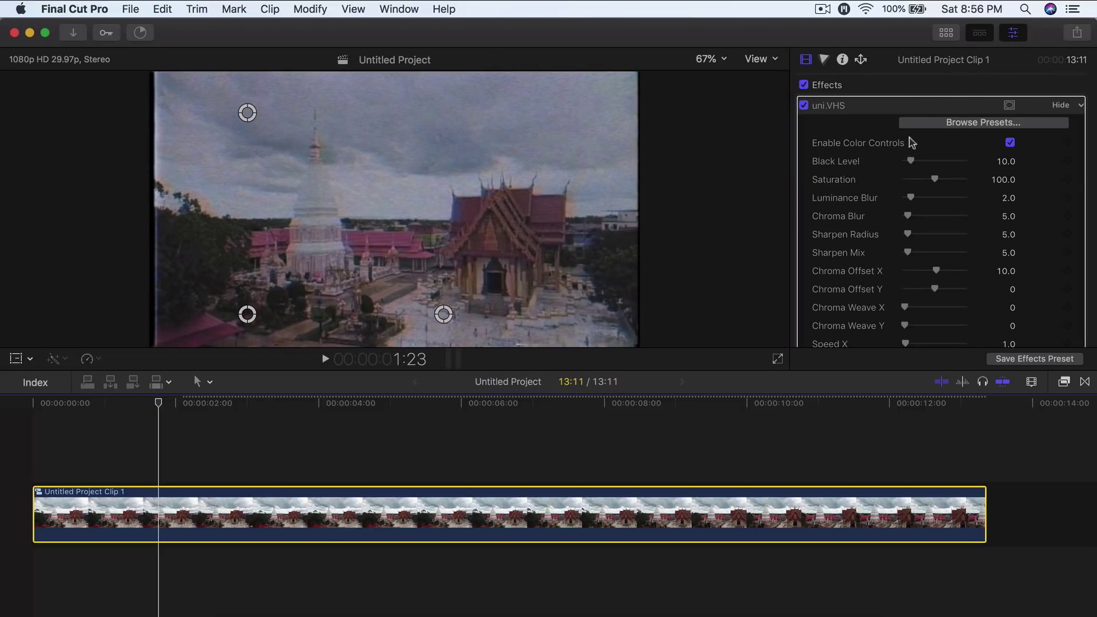
{"action": "scroll", "coordinate": [915, 231], "scroll_direction": "down", "scroll_amount": 15}
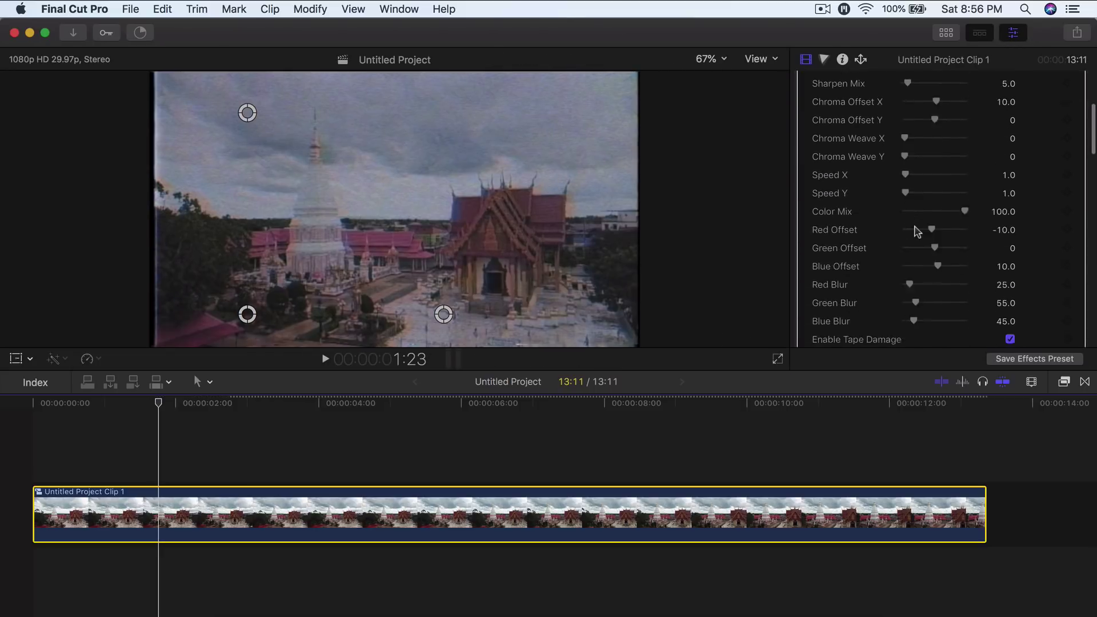
{"action": "scroll", "coordinate": [915, 231], "scroll_direction": "down", "scroll_amount": 10}
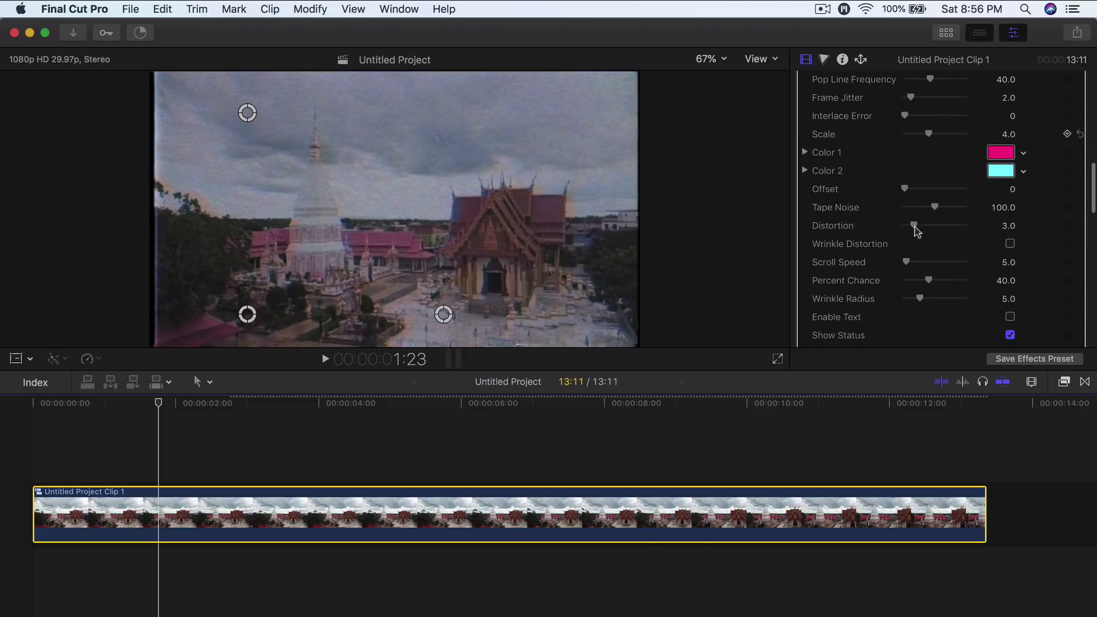
{"action": "scroll", "coordinate": [915, 231], "scroll_direction": "down", "scroll_amount": 10}
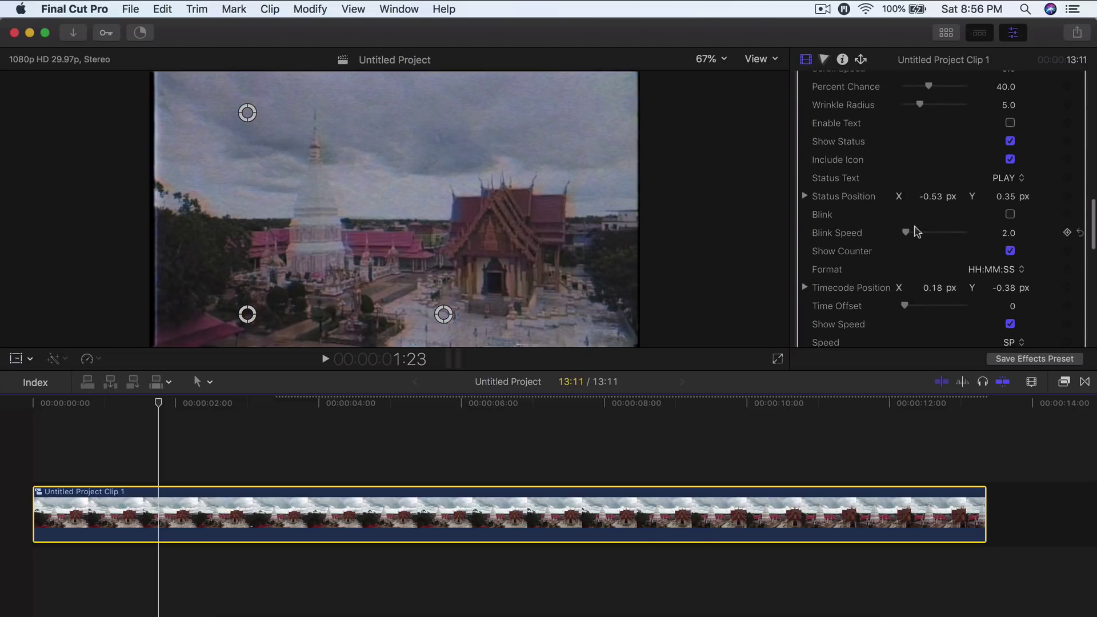
{"action": "scroll", "coordinate": [915, 231], "scroll_direction": "down", "scroll_amount": 5}
{"action": "scroll", "coordinate": [915, 231], "scroll_direction": "up", "scroll_amount": 20}
{"action": "scroll", "coordinate": [915, 231], "scroll_direction": "up", "scroll_amount": 15}
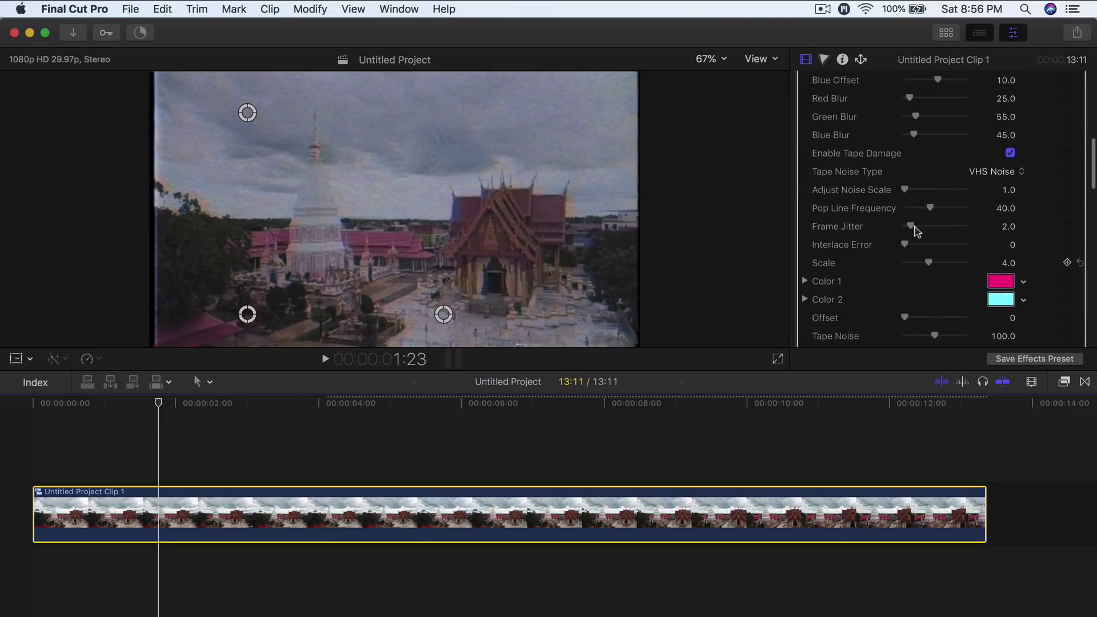
{"action": "scroll", "coordinate": [915, 231], "scroll_direction": "up", "scroll_amount": 5}
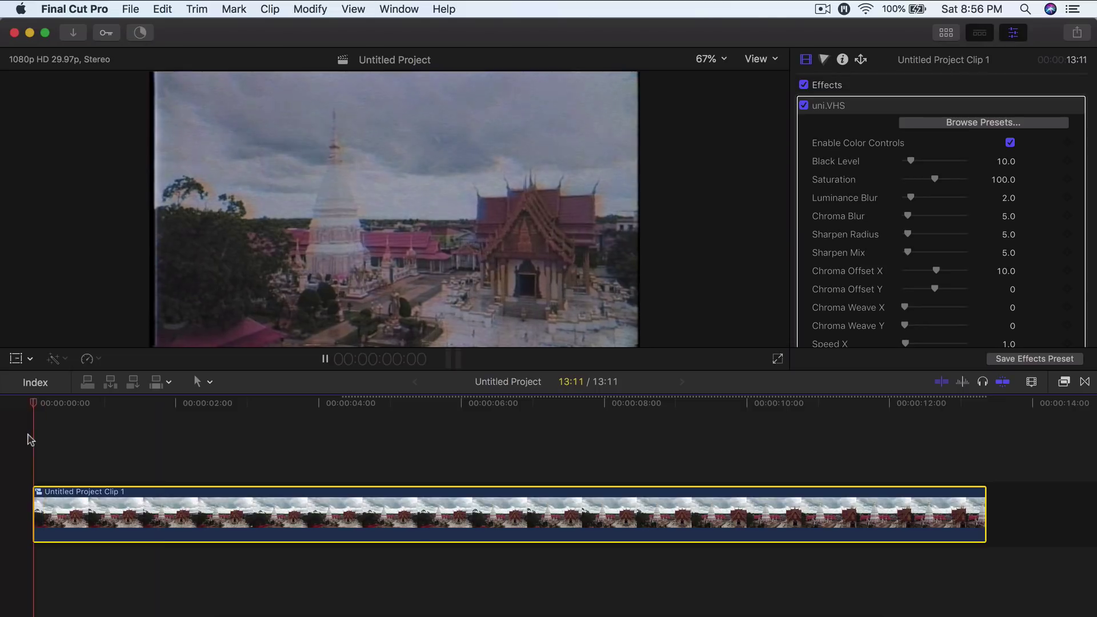
{"action": "left_click", "coordinate": [117, 403]}
{"action": "left_click", "coordinate": [756, 59]}
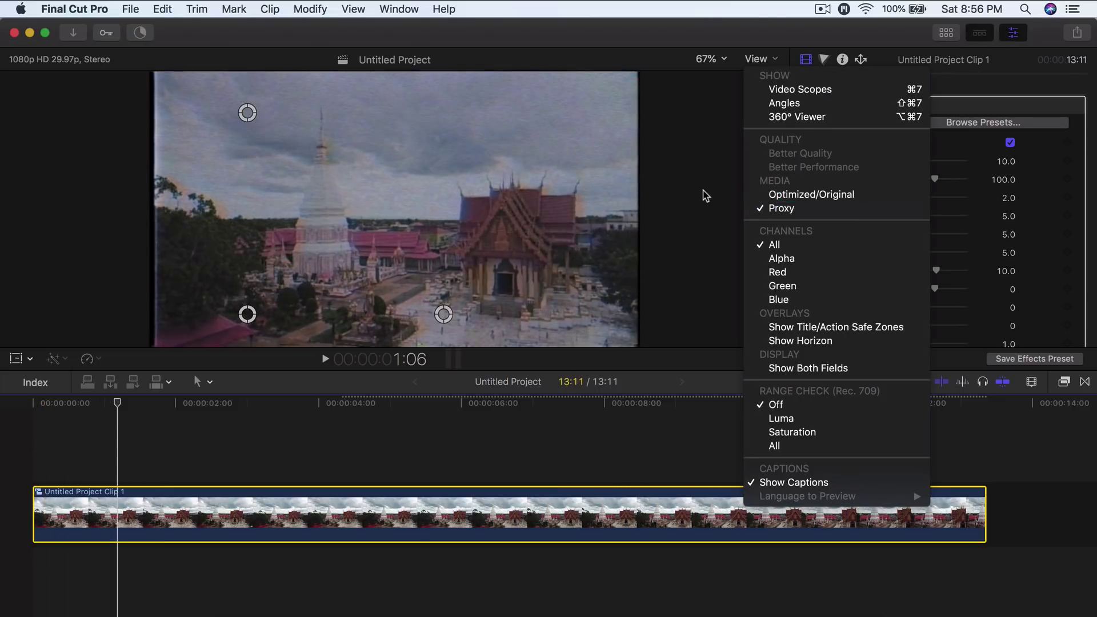
{"action": "left_click", "coordinate": [706, 196]}
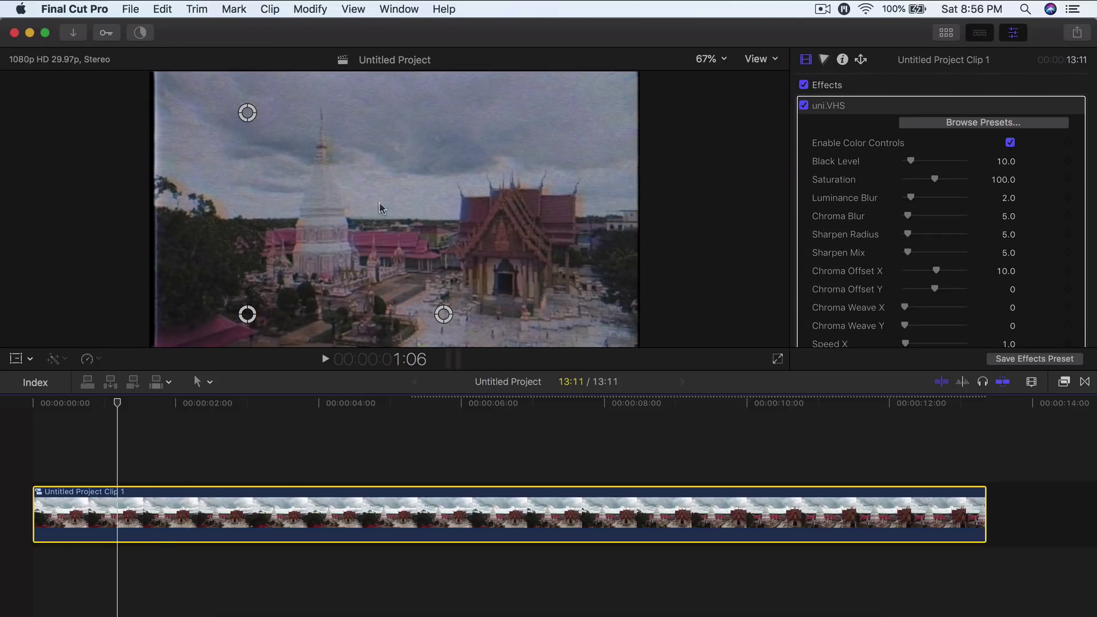
{"action": "key", "text": "space"}
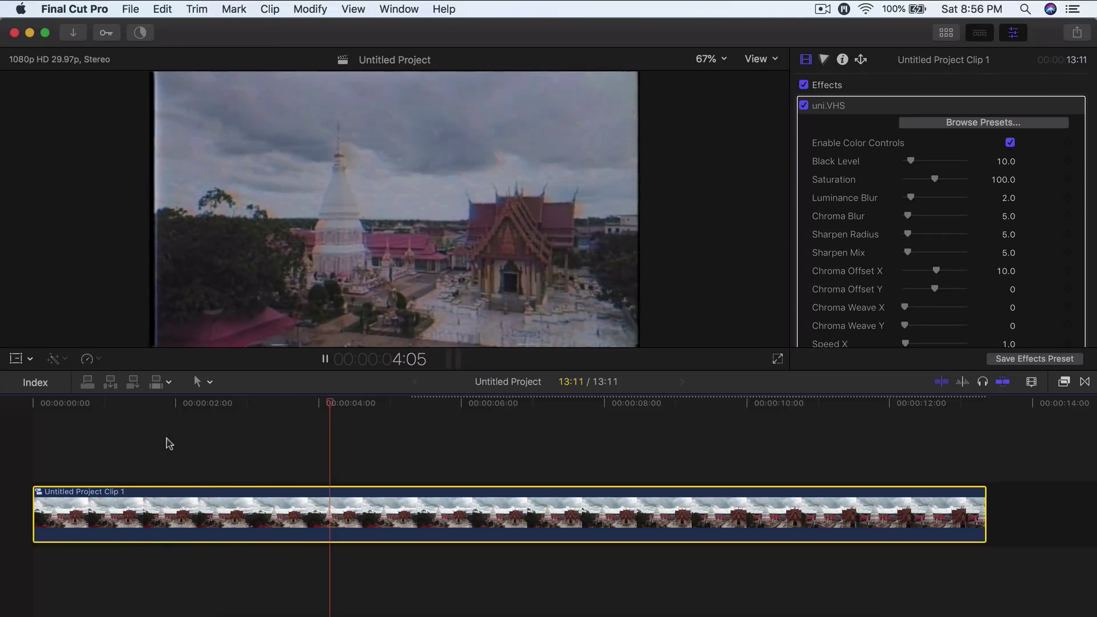
{"action": "key", "text": "space"}
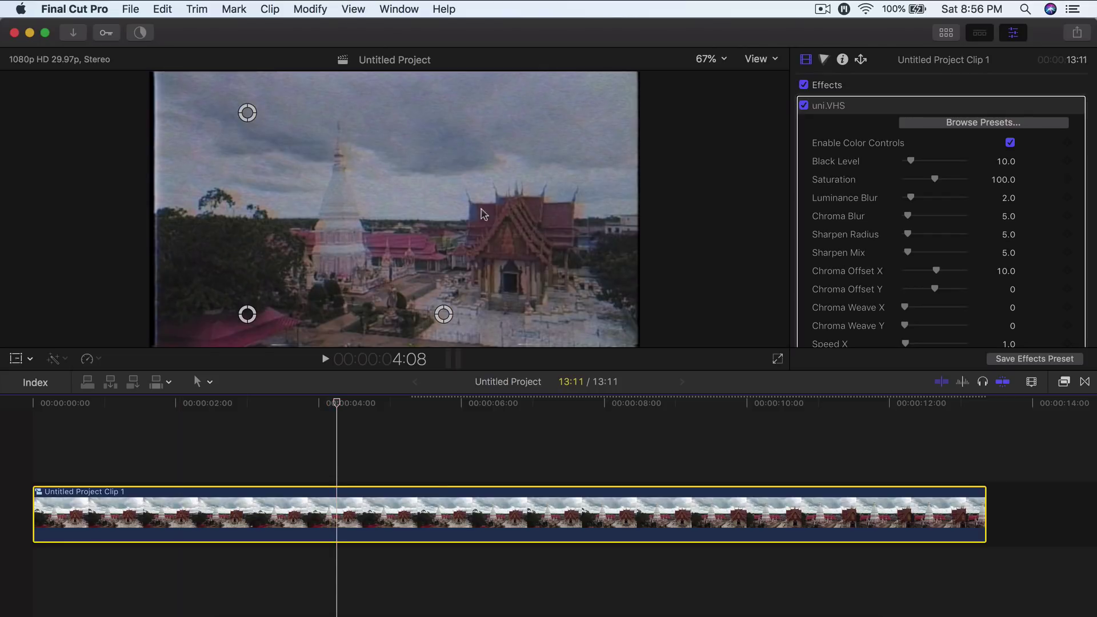
{"action": "key", "text": "space"}
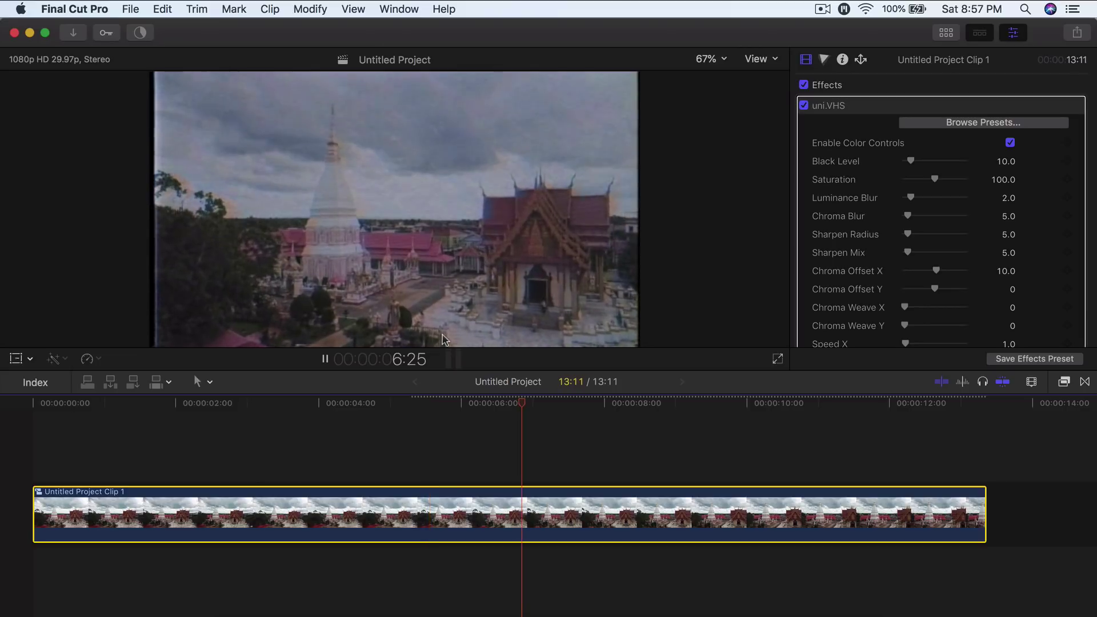
{"action": "left_click", "coordinate": [116, 431]}
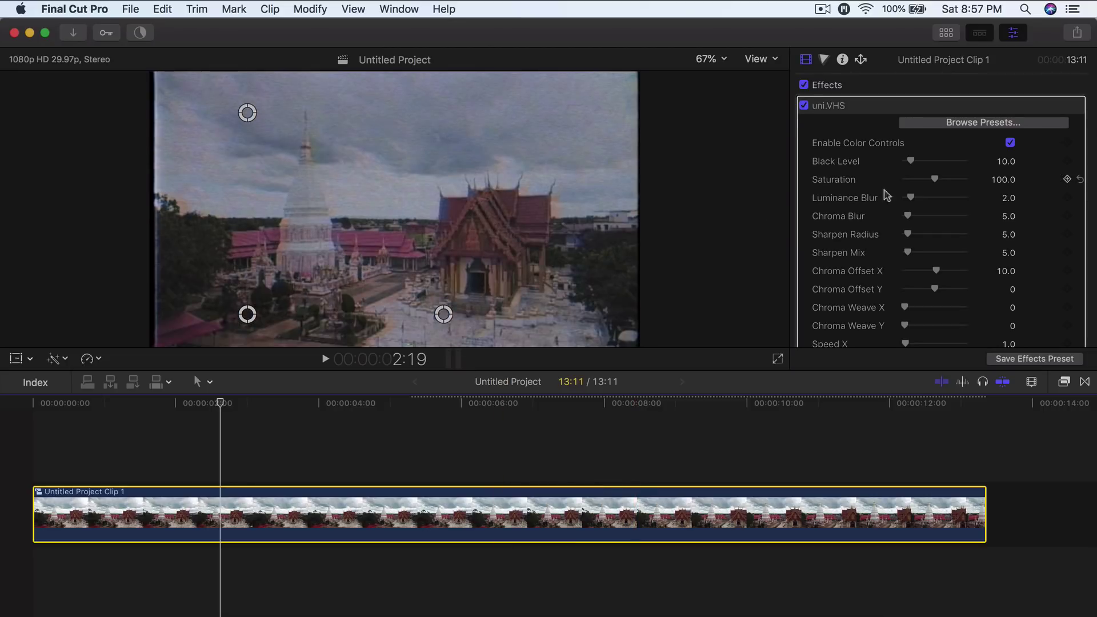
Adjust the uni.VHS Black Level and raise Saturation to 100 to restore colour
{"action": "scroll", "coordinate": [875, 207], "scroll_direction": "down", "scroll_amount": 2}
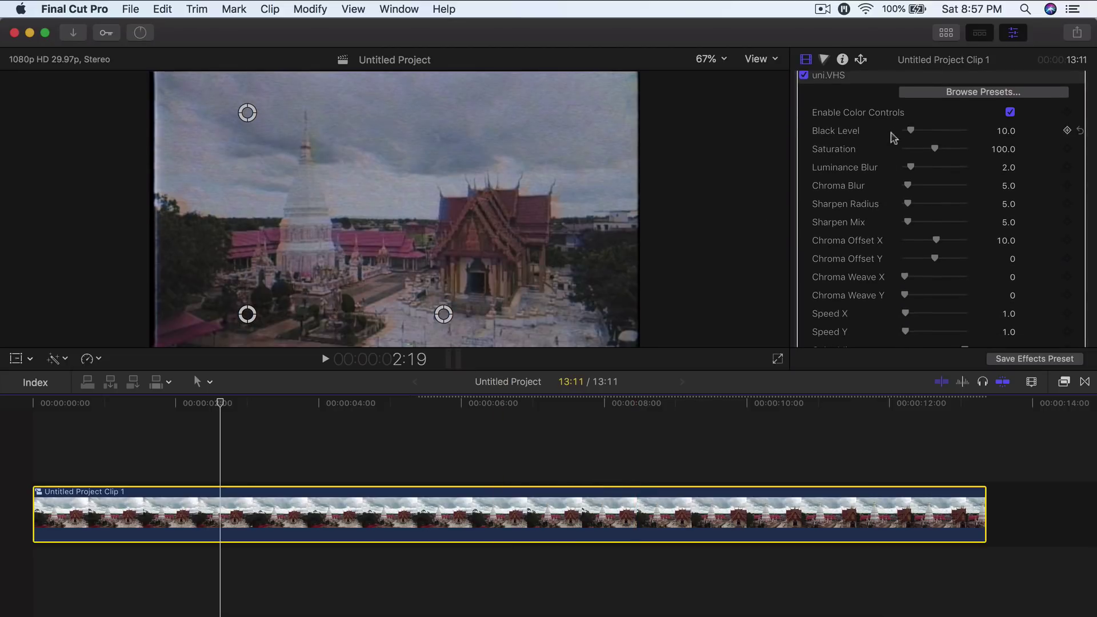
{"action": "mouse_move", "coordinate": [911, 130]}
{"action": "left_mouse_down"}
{"action": "mouse_move", "coordinate": [927, 136]}
{"action": "mouse_move", "coordinate": [911, 132]}
{"action": "left_mouse_up"}
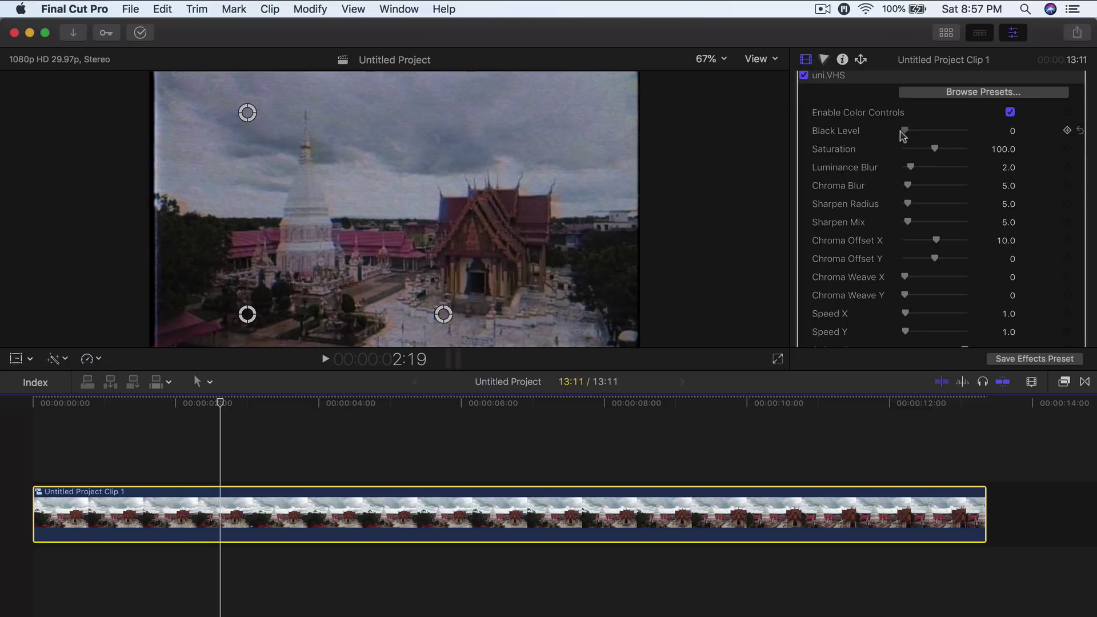
{"action": "left_click_drag", "start_coordinate": [912, 135], "coordinate": [914, 135]}
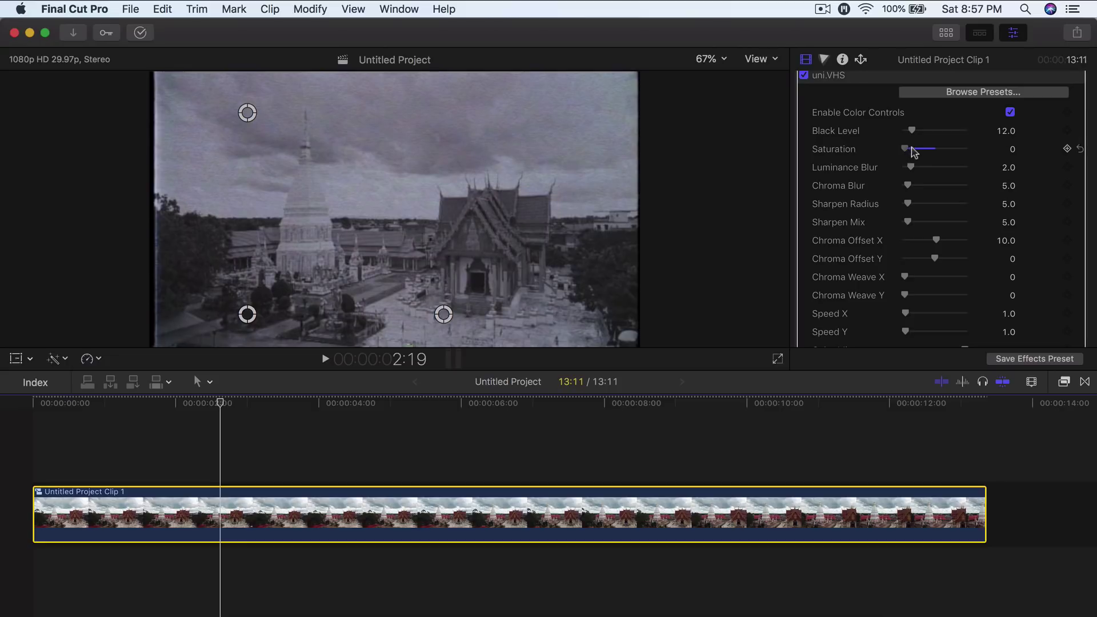
{"action": "left_click_drag", "start_coordinate": [917, 152], "coordinate": [946, 150]}
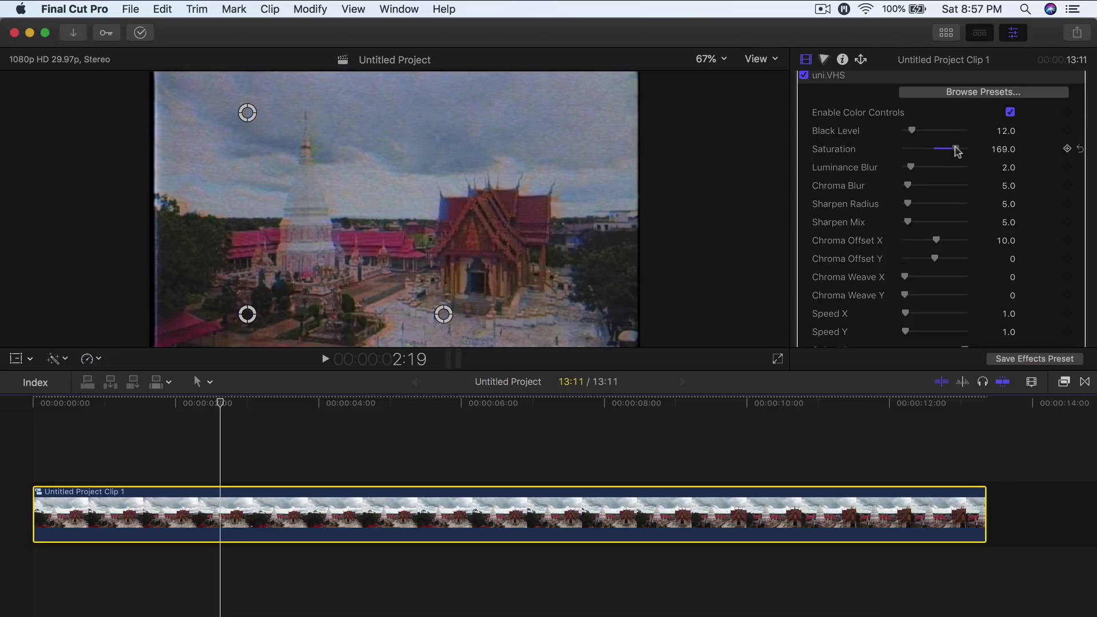
Set the uni.VHS Luminance Blur to 2.0 and review the remaining parameters
{"action": "scroll", "coordinate": [911, 146], "scroll_direction": "down", "scroll_amount": 2}
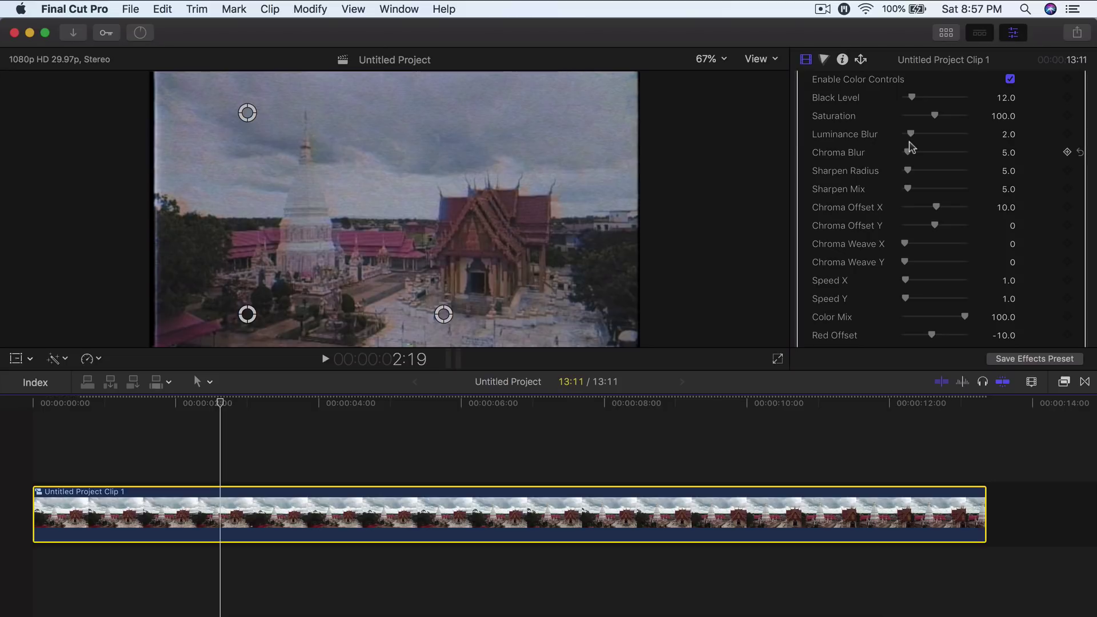
{"action": "left_click_drag", "start_coordinate": [911, 135], "coordinate": [914, 135]}
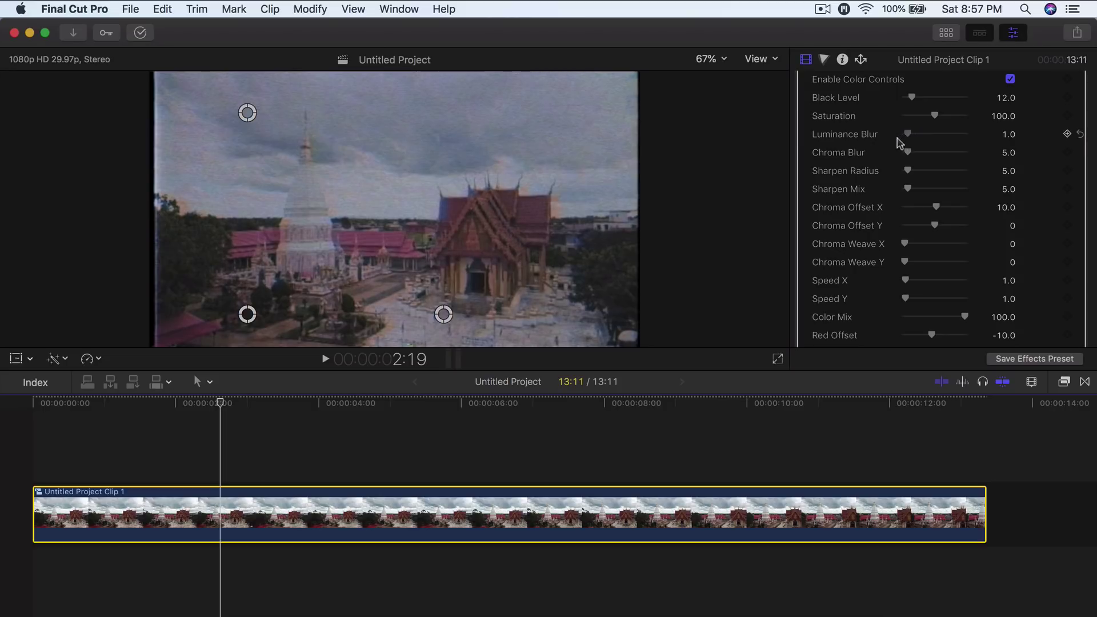
{"action": "left_click_drag", "start_coordinate": [905, 134], "coordinate": [911, 135]}
{"action": "scroll", "coordinate": [917, 197], "scroll_direction": "down", "scroll_amount": 10}
{"action": "scroll", "coordinate": [917, 197], "scroll_direction": "down", "scroll_amount": 5}
{"action": "scroll", "coordinate": [917, 197], "scroll_direction": "up", "scroll_amount": 4}
{"action": "scroll", "coordinate": [917, 197], "scroll_direction": "down", "scroll_amount": 2}
{"action": "scroll", "coordinate": [917, 197], "scroll_direction": "up", "scroll_amount": 6}
{"action": "scroll", "coordinate": [917, 197], "scroll_direction": "up", "scroll_amount": 5}
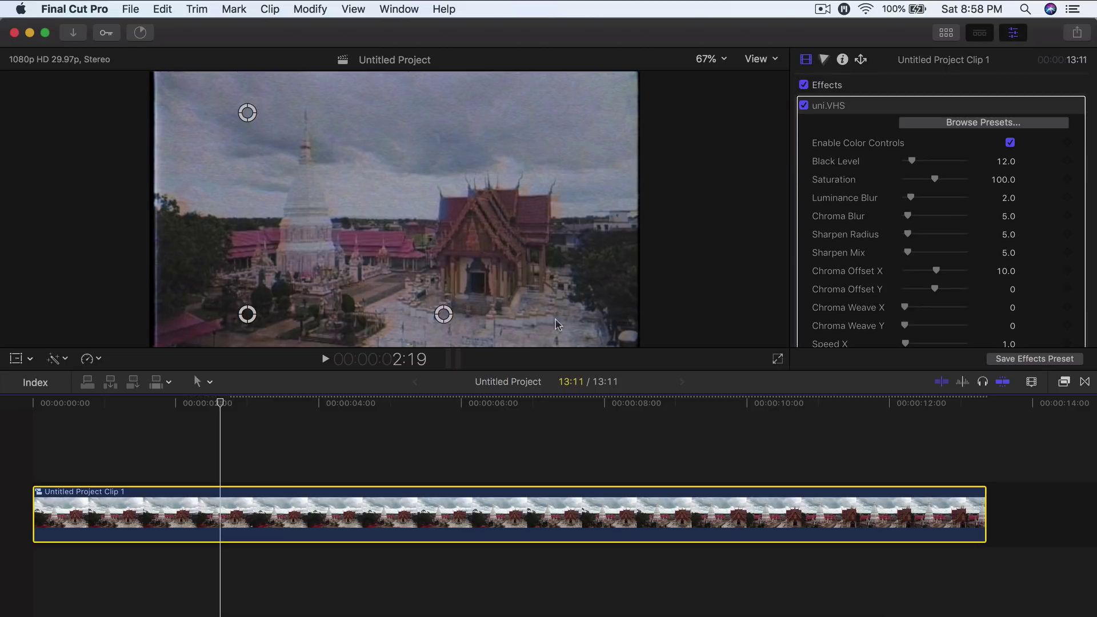
Move the playhead to about 5 s and choose Basic Title in the Titles and Generators browser
{"action": "left_click", "coordinate": [427, 408]}
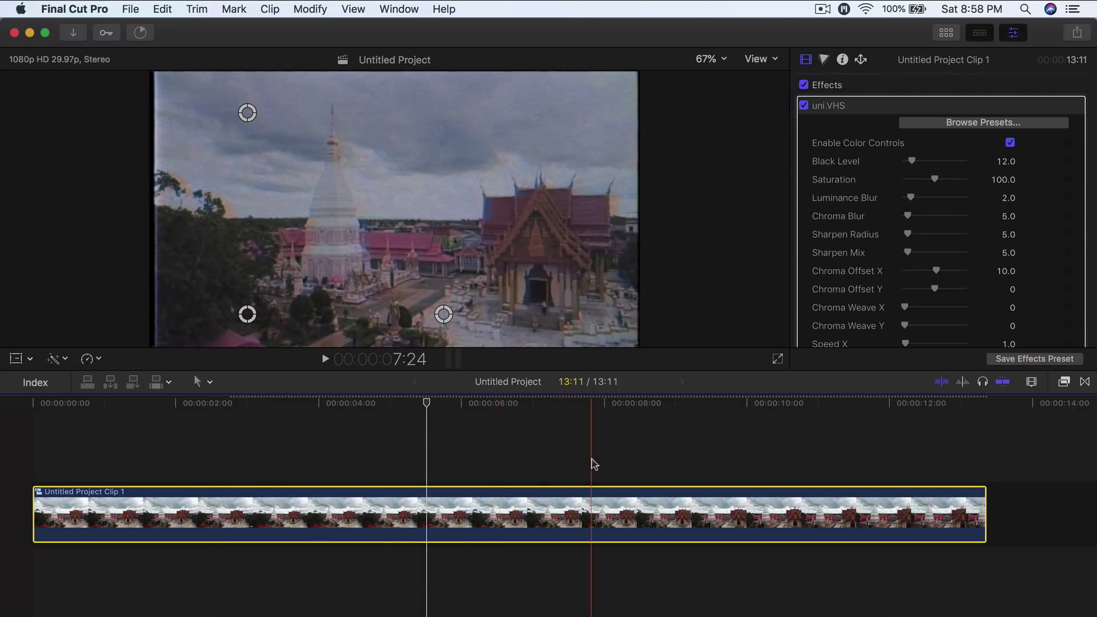
{"action": "left_click", "coordinate": [945, 36]}
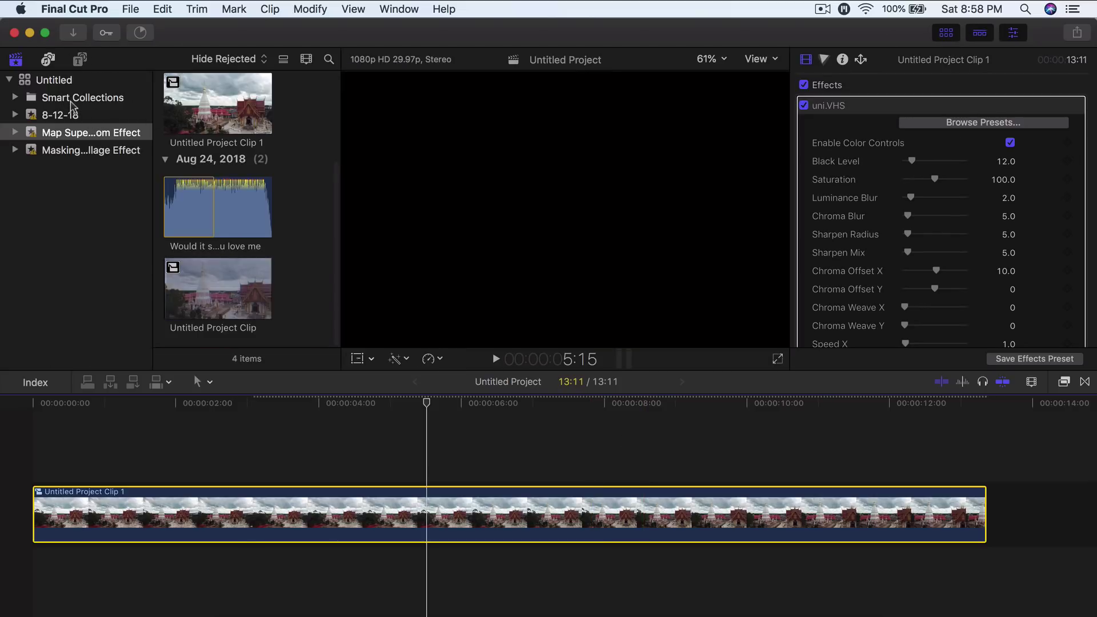
{"action": "key", "text": "alt+super+1"}
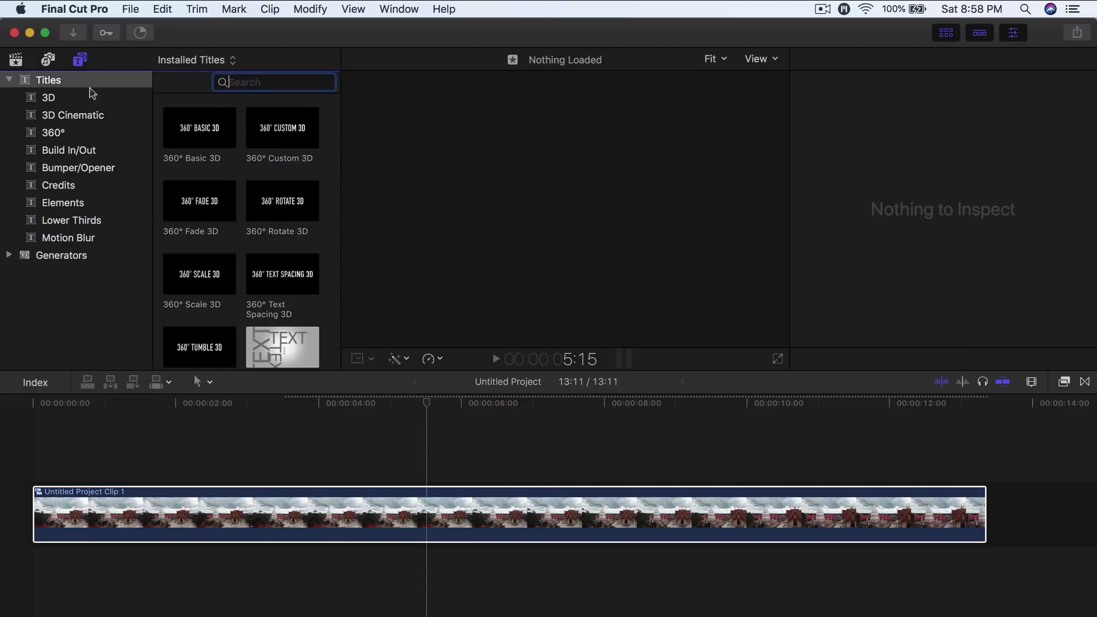
{"action": "scroll", "coordinate": [282, 204], "scroll_direction": "down", "scroll_amount": 10}
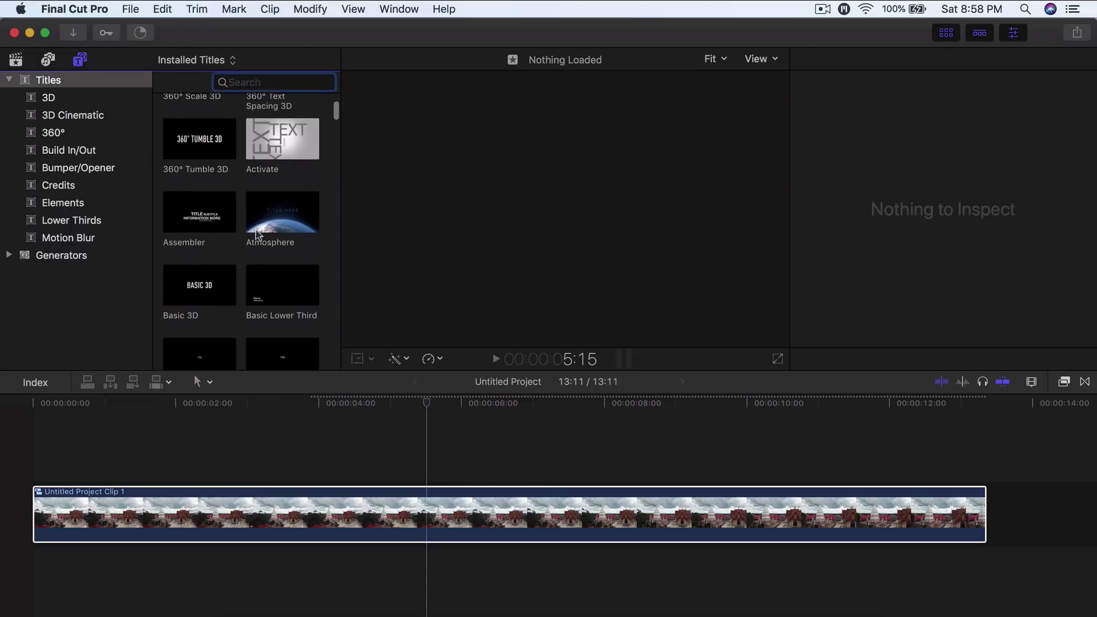
{"action": "left_click", "coordinate": [206, 291]}
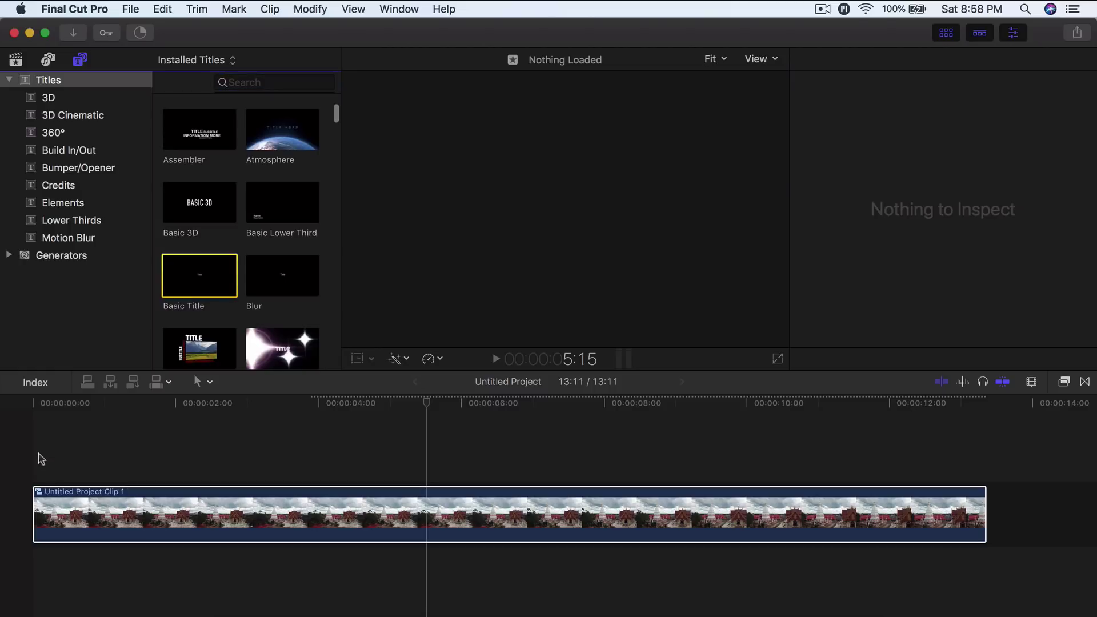
Connect a 'Thailand' Basic Title in Venetian at size 118, centred over the temples
{"action": "key", "text": "q"}
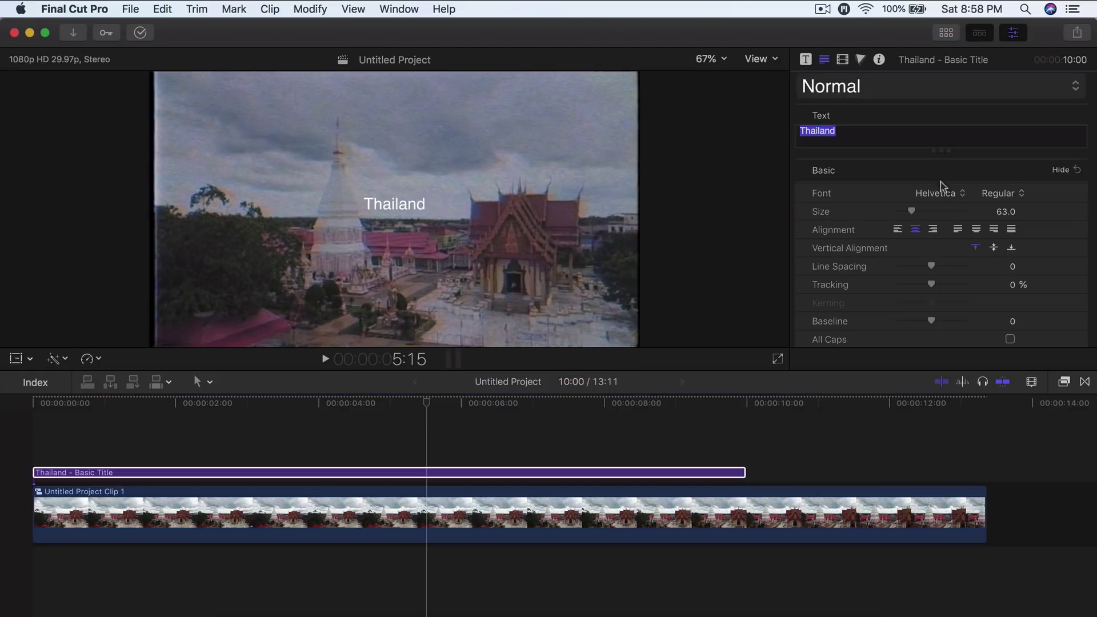
{"action": "left_click", "coordinate": [940, 196]}
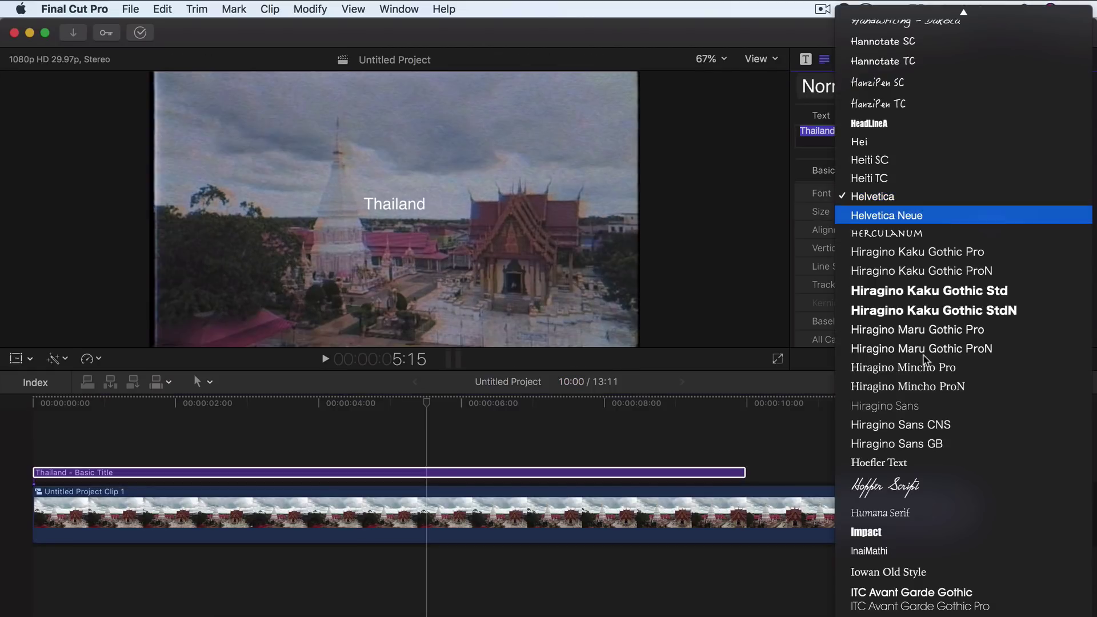
{"action": "scroll", "coordinate": [926, 383], "scroll_direction": "down", "scroll_amount": 15}
{"action": "scroll", "coordinate": [925, 382], "scroll_direction": "down", "scroll_amount": 10}
{"action": "scroll", "coordinate": [926, 381], "scroll_direction": "up", "scroll_amount": 2}
{"action": "scroll", "coordinate": [920, 380], "scroll_direction": "up", "scroll_amount": 5}
{"action": "left_click", "coordinate": [896, 330]}
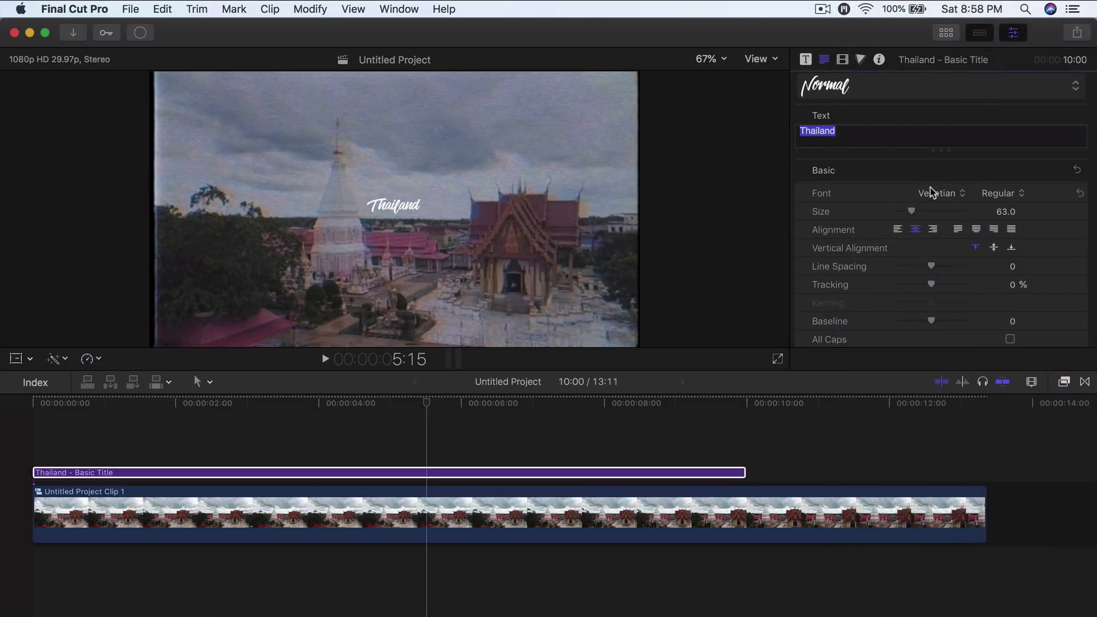
{"action": "left_click_drag", "start_coordinate": [913, 213], "coordinate": [926, 212]}
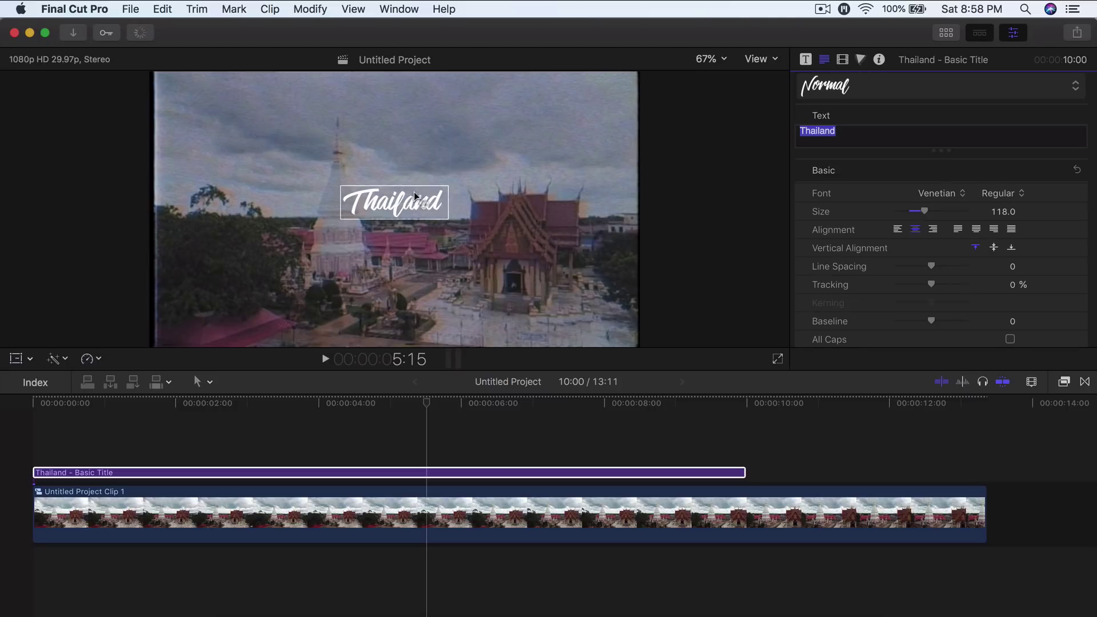
{"action": "left_click_drag", "start_coordinate": [412, 193], "coordinate": [406, 201]}
{"action": "left_click", "coordinate": [1012, 34]}
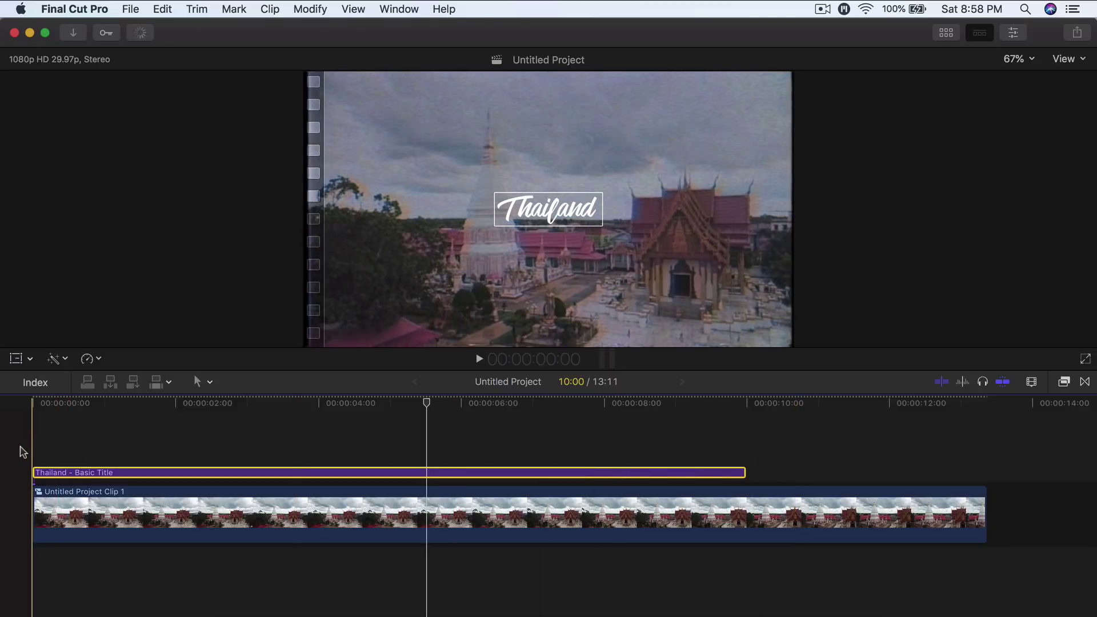
Preview the project, then apply the Prism blur to the Thailand title
{"action": "key", "text": "space"}
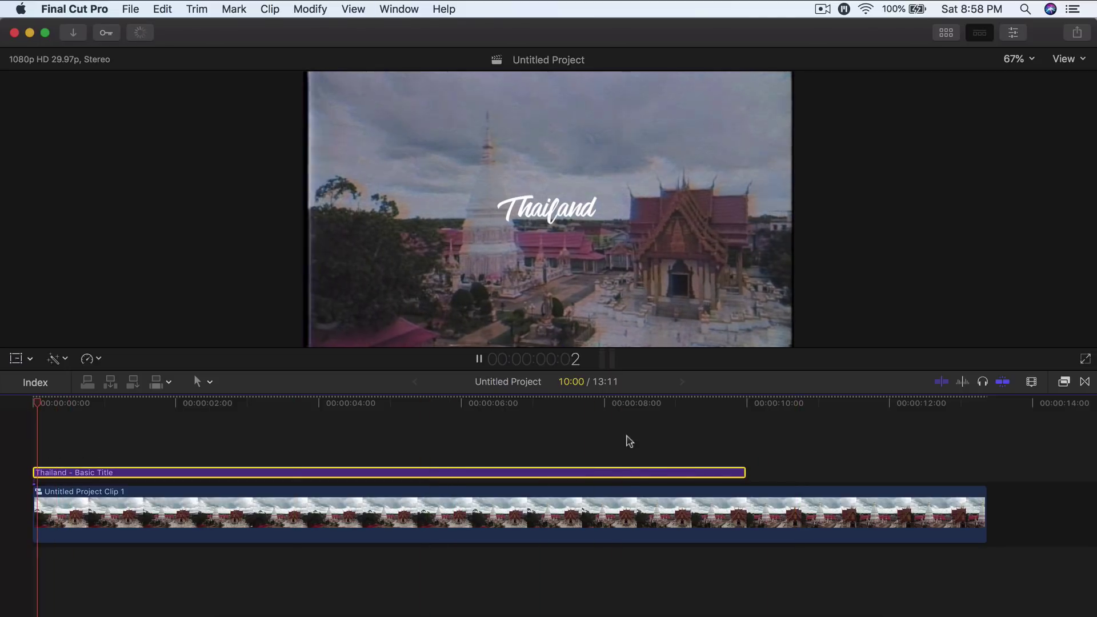
{"action": "key", "text": "space"}
{"action": "left_click", "coordinate": [1063, 384]}
{"action": "scroll", "coordinate": [861, 466], "scroll_direction": "up", "scroll_amount": 10}
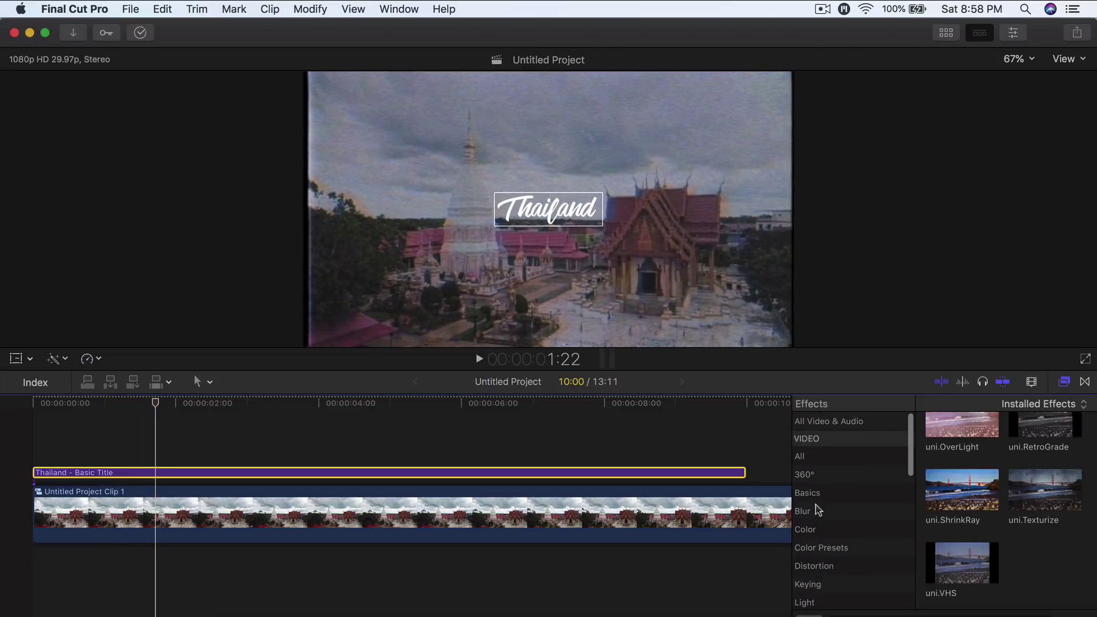
{"action": "left_click", "coordinate": [823, 511]}
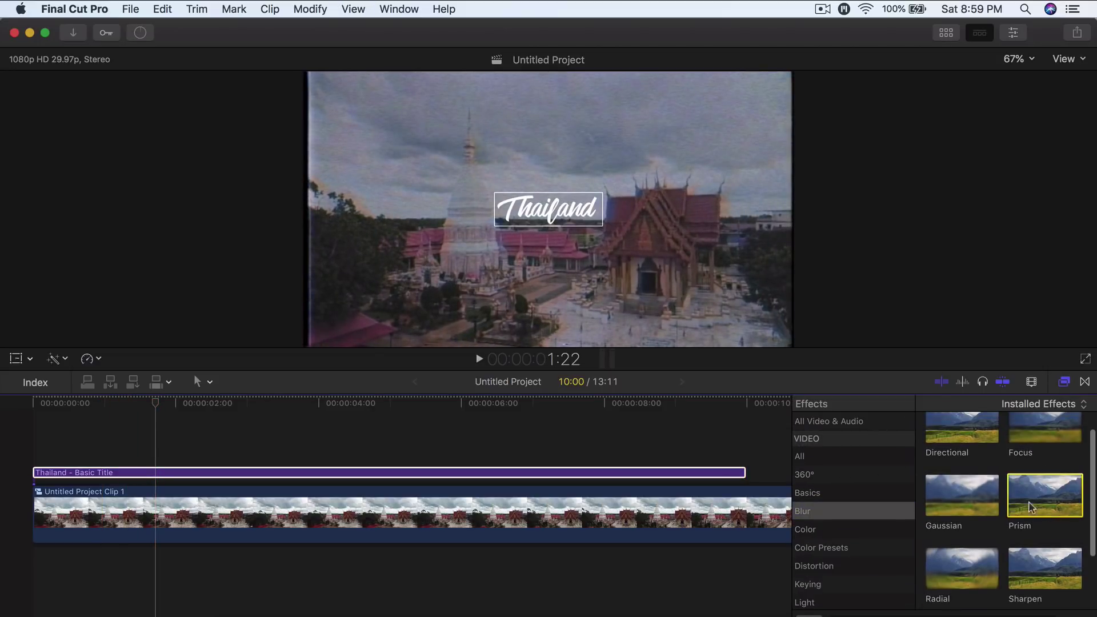
{"action": "left_click_drag", "start_coordinate": [1047, 512], "coordinate": [664, 476]}
{"action": "left_click", "coordinate": [1065, 383]}
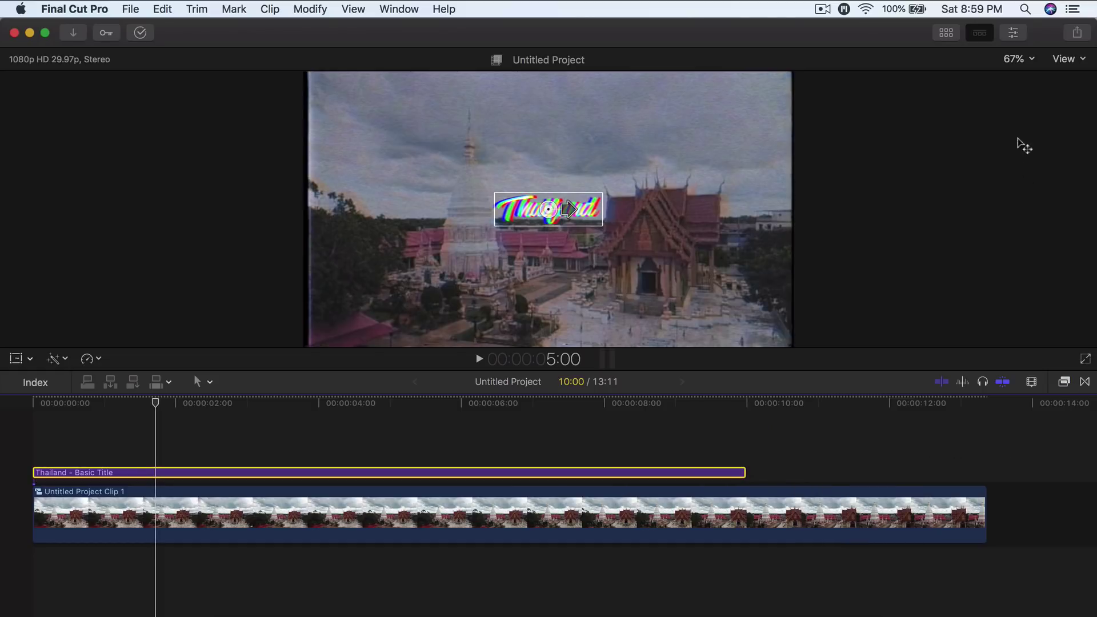
Lower the title's Prism Amount to 9.0 in the Video inspector
{"action": "left_click", "coordinate": [1015, 36]}
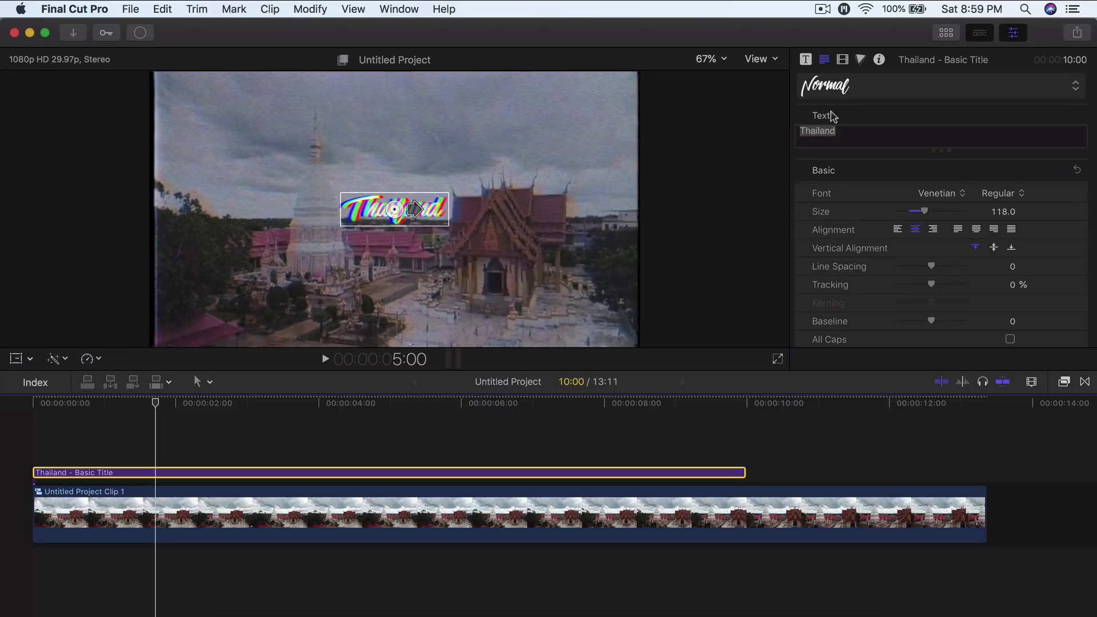
{"action": "left_click", "coordinate": [843, 59]}
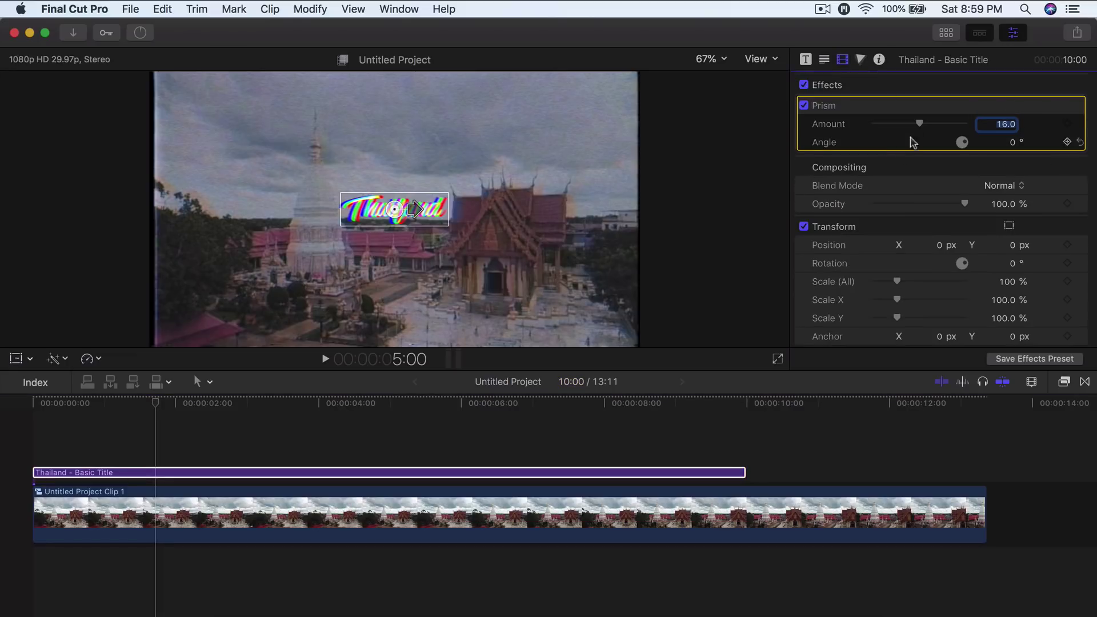
{"action": "left_click_drag", "start_coordinate": [913, 122], "coordinate": [898, 120]}
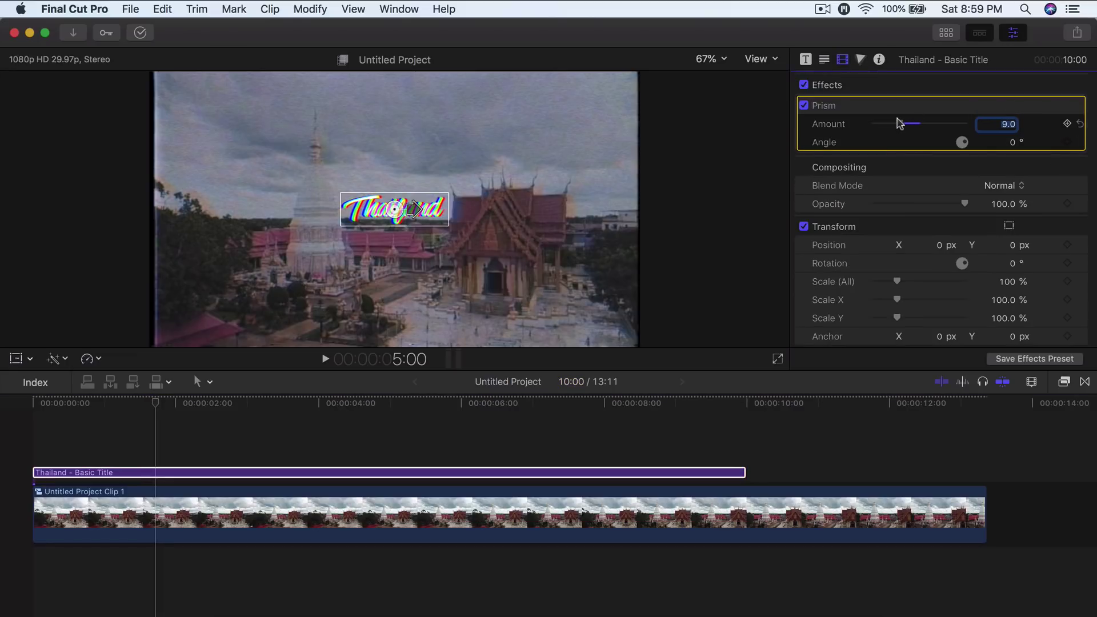
{"action": "left_click", "coordinate": [1013, 35]}
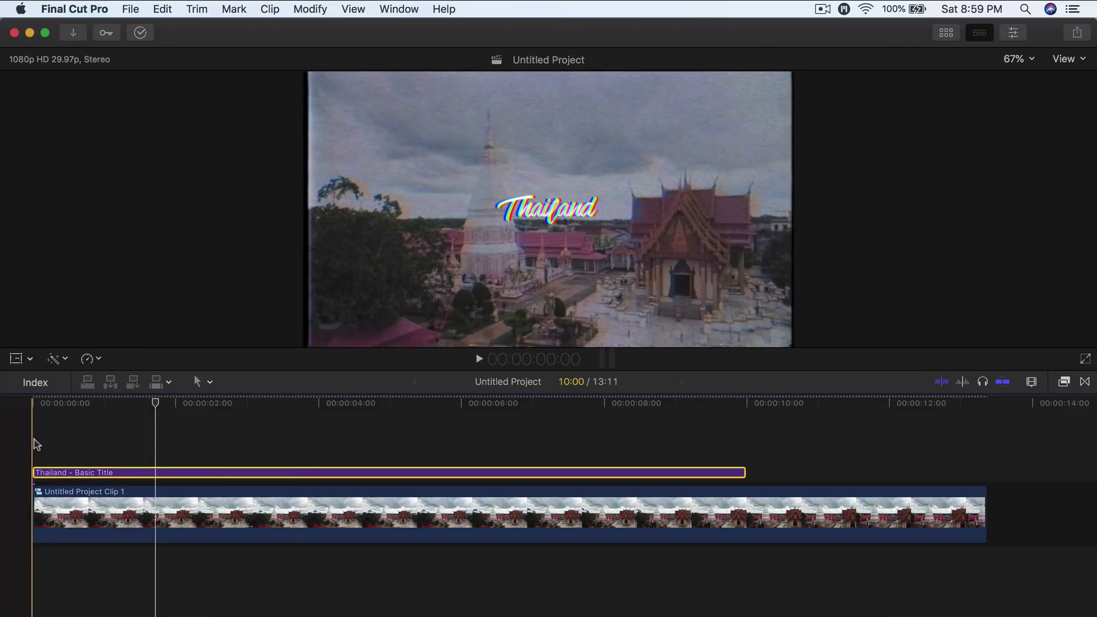
{"action": "key", "text": "space"}
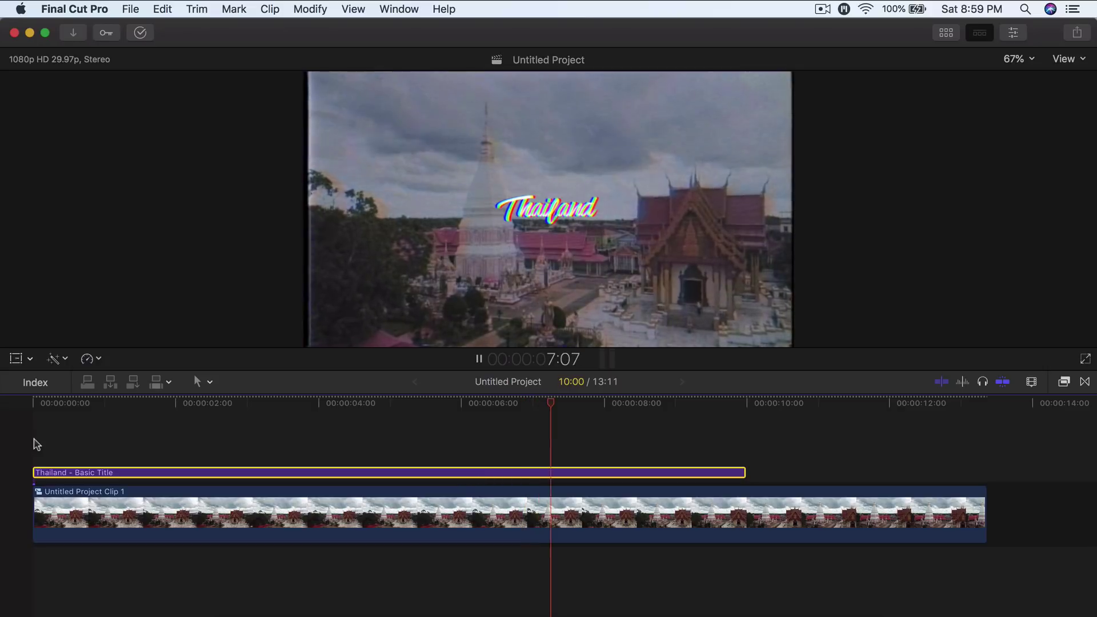
{"action": "key", "text": "space"}
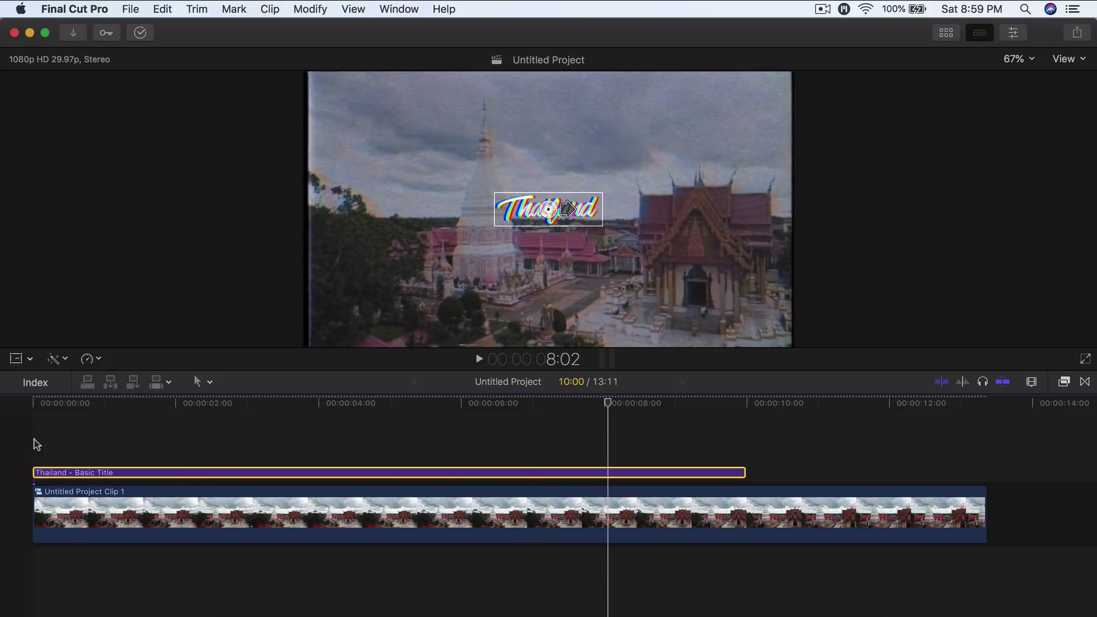